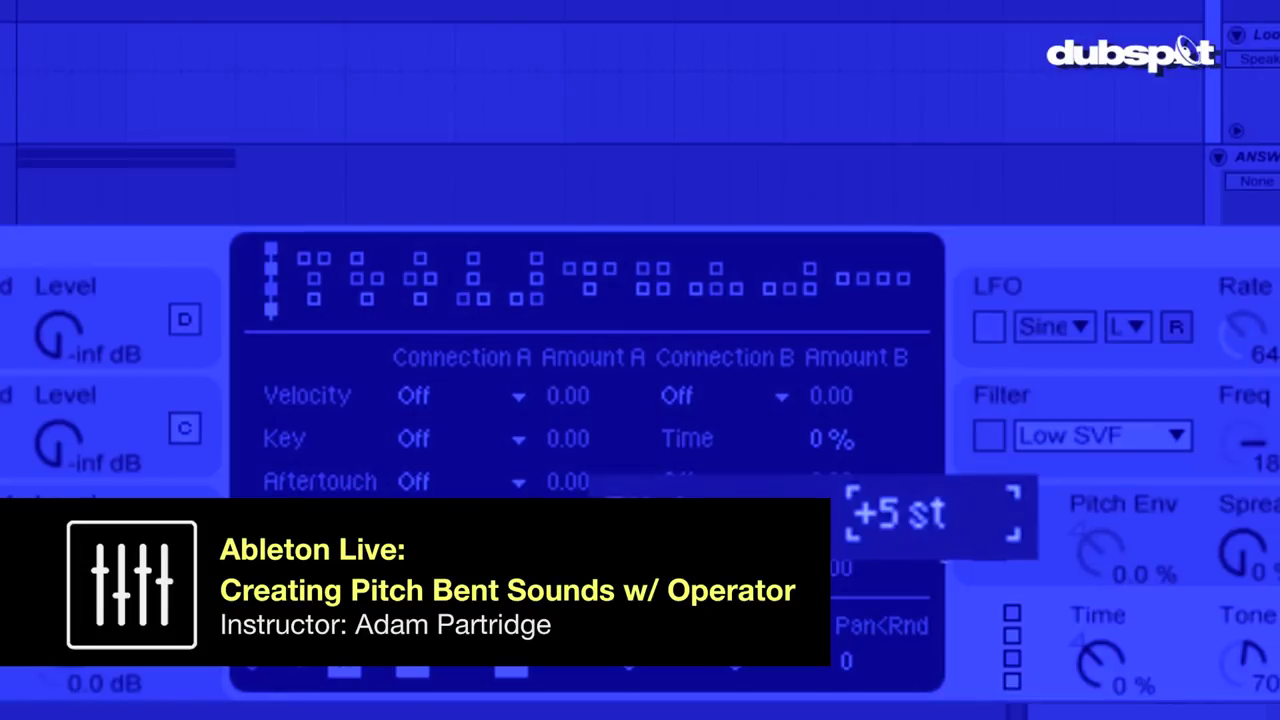
type("12")
key("Return")
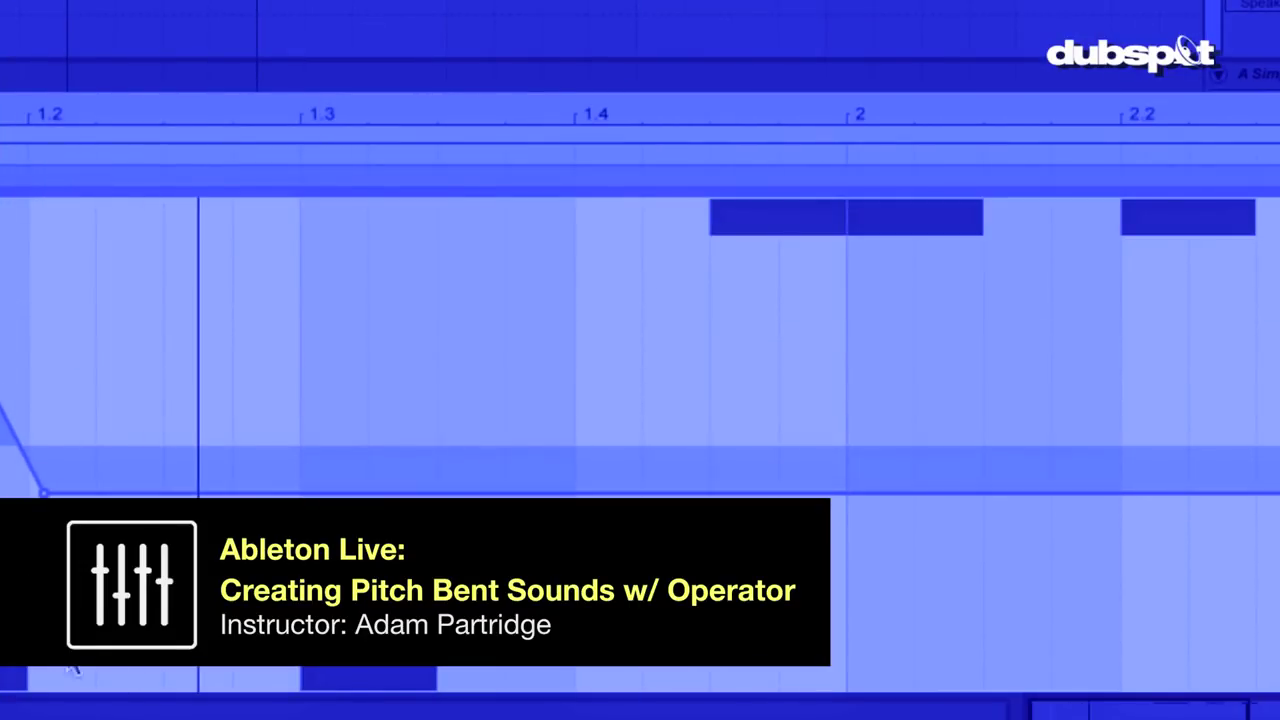
left_click_drag(44, 493, 44, 513)
left_click_drag(164, 513, 164, 445)
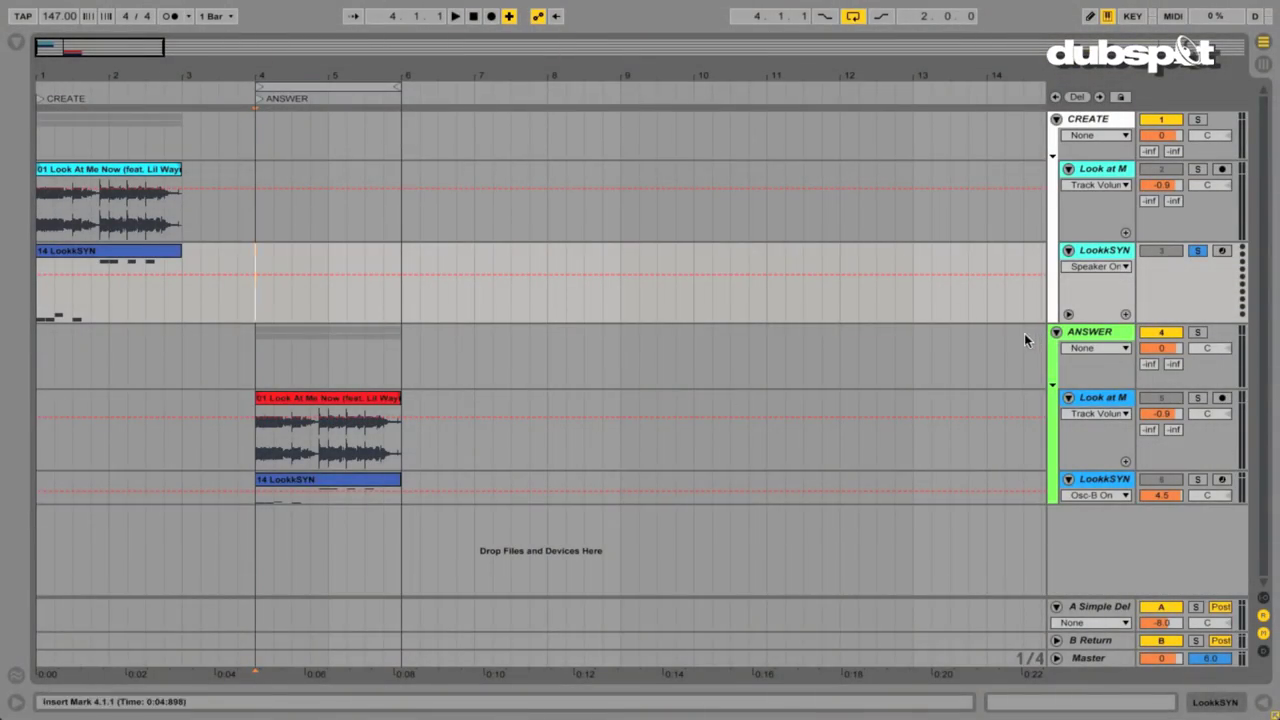
Step: Solo the ANSWER group and fold the Look at M and LookkSYN tracks inside the CREATE group
left_click(1198, 332)
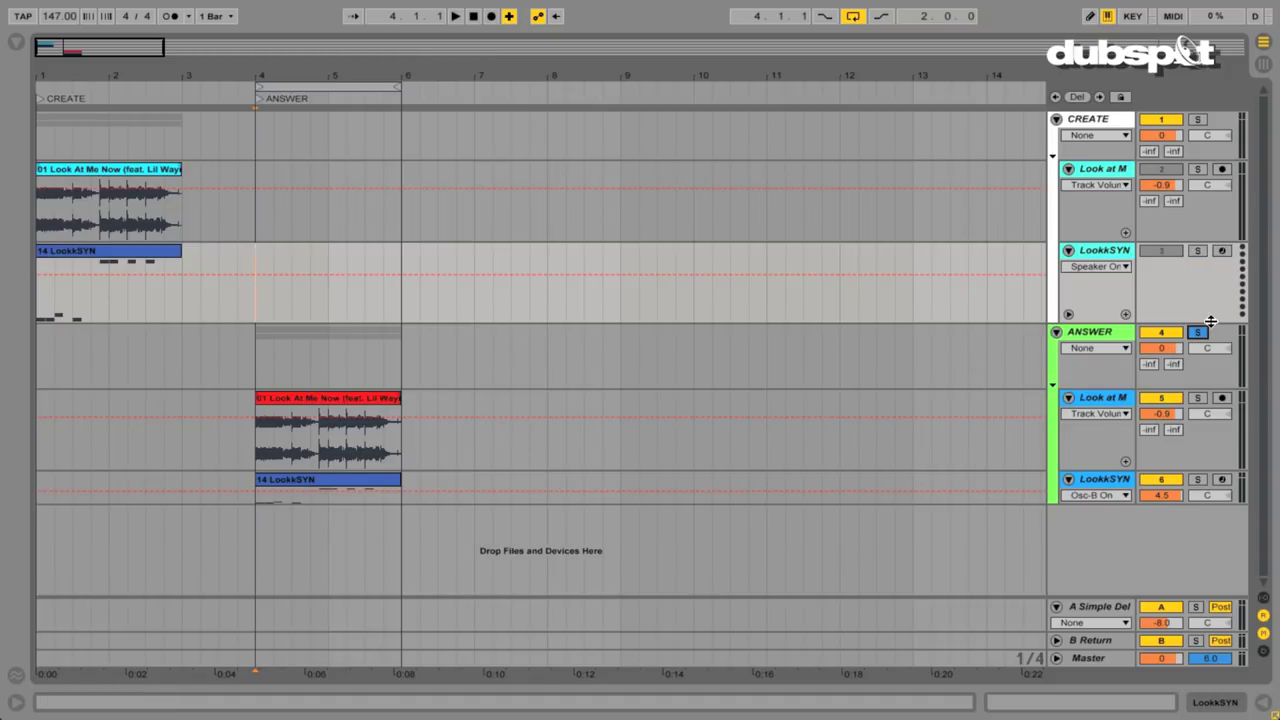
left_click(1068, 169)
left_click(1068, 187)
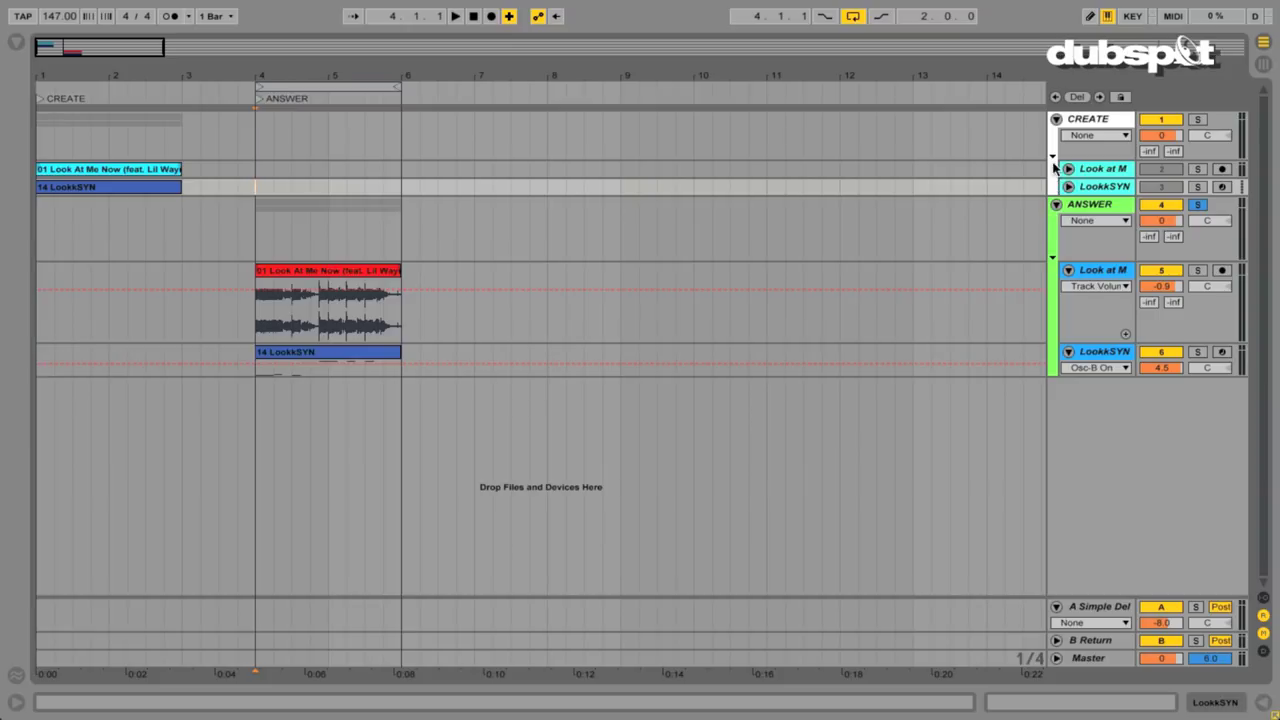
left_click(1048, 160)
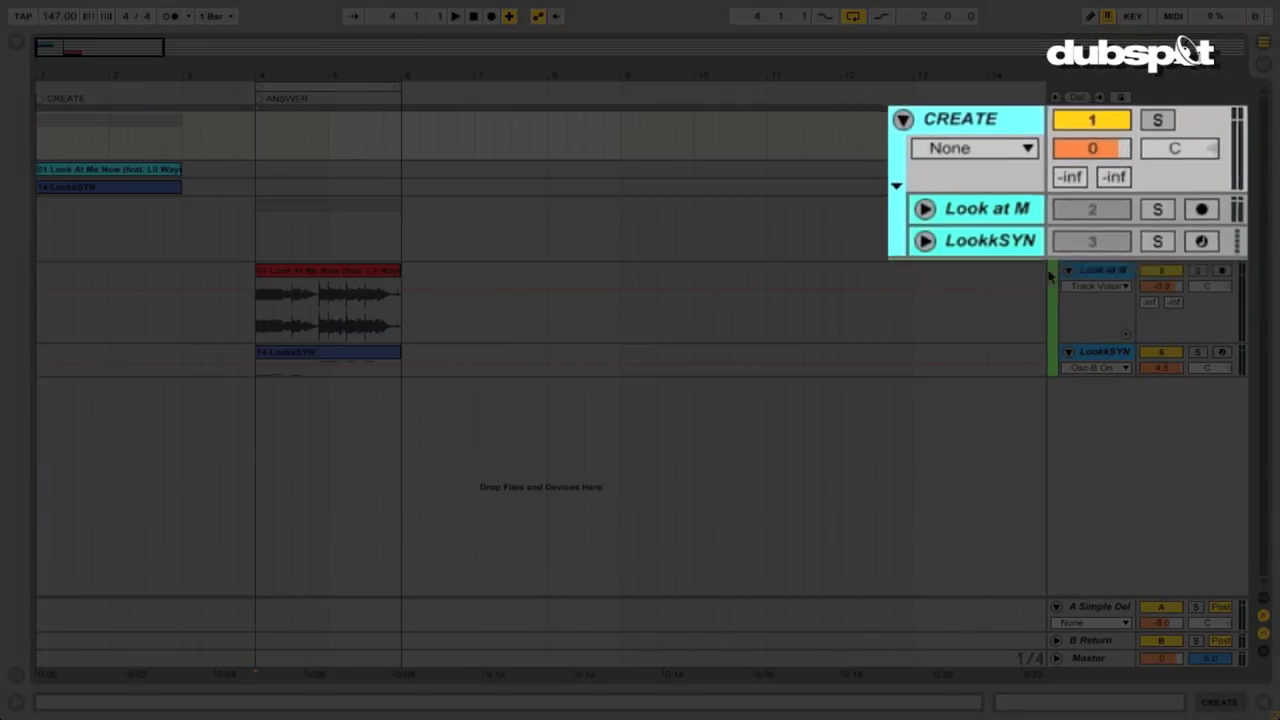
left_click(1050, 260)
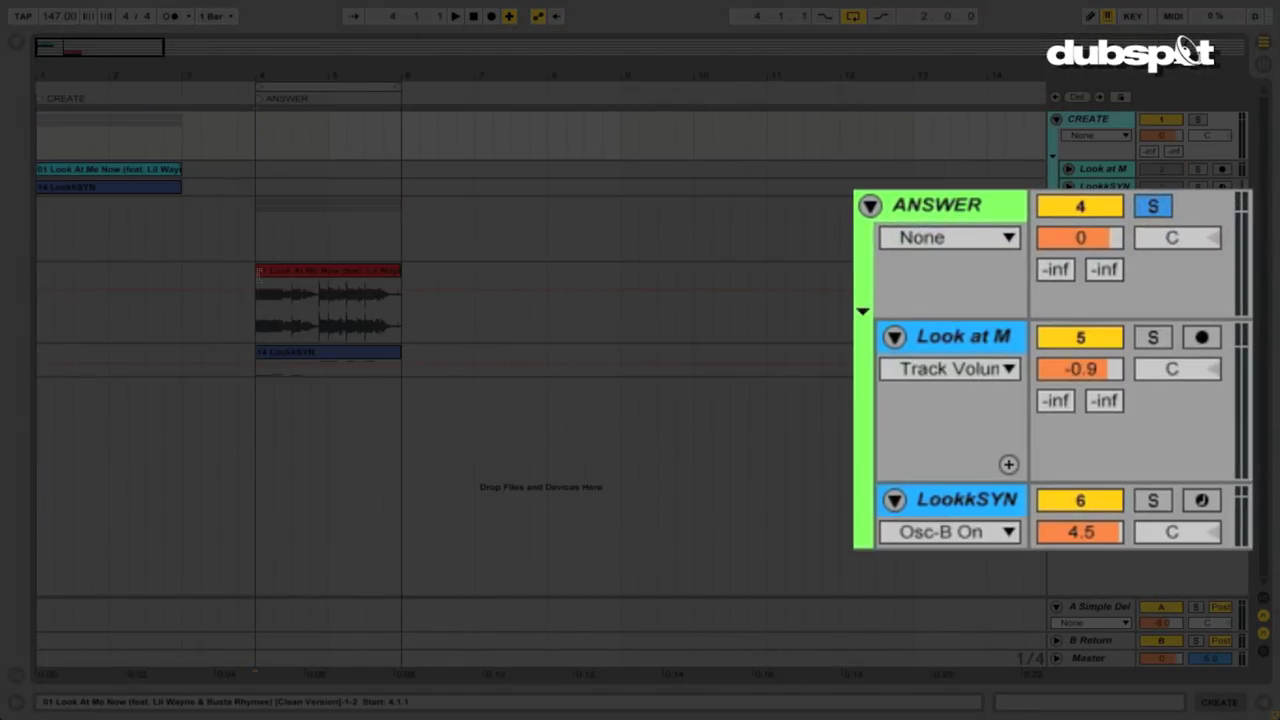
Step: Enlarge the LookkSYN track in the ANSWER group and play the section from the Look at M audio clip
left_click(295, 270)
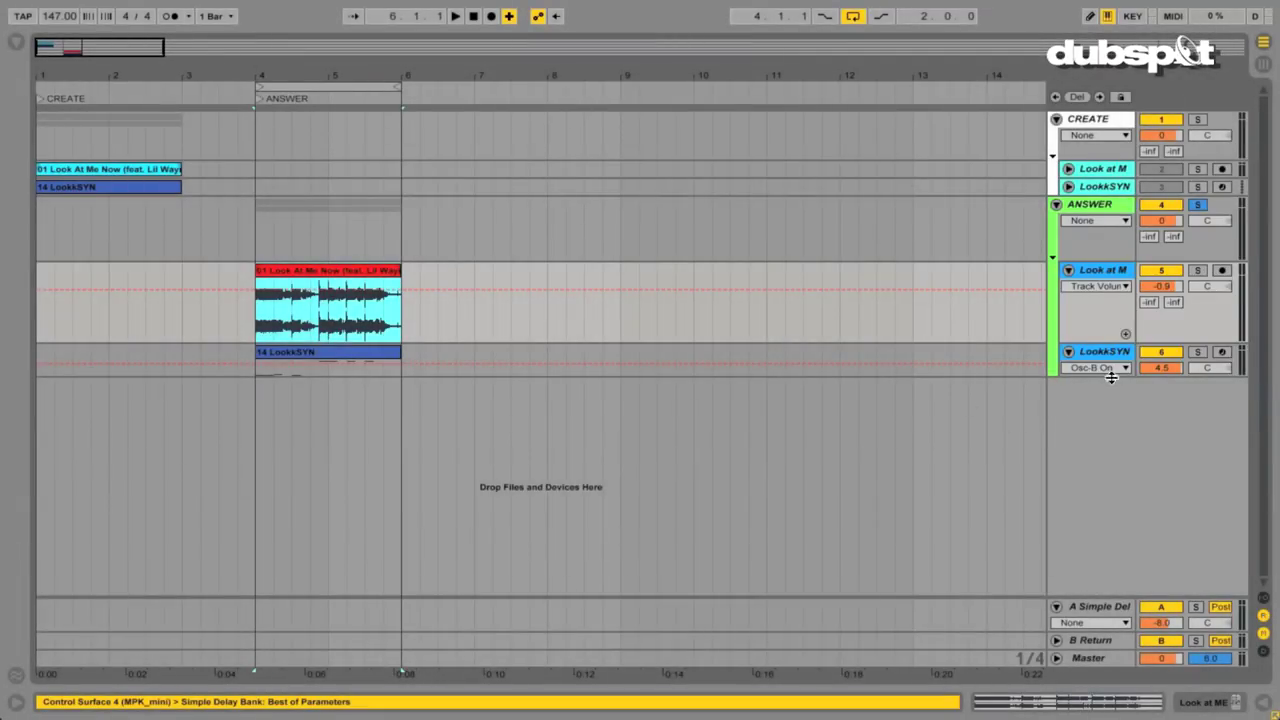
left_click_drag(1095, 375, 1099, 437)
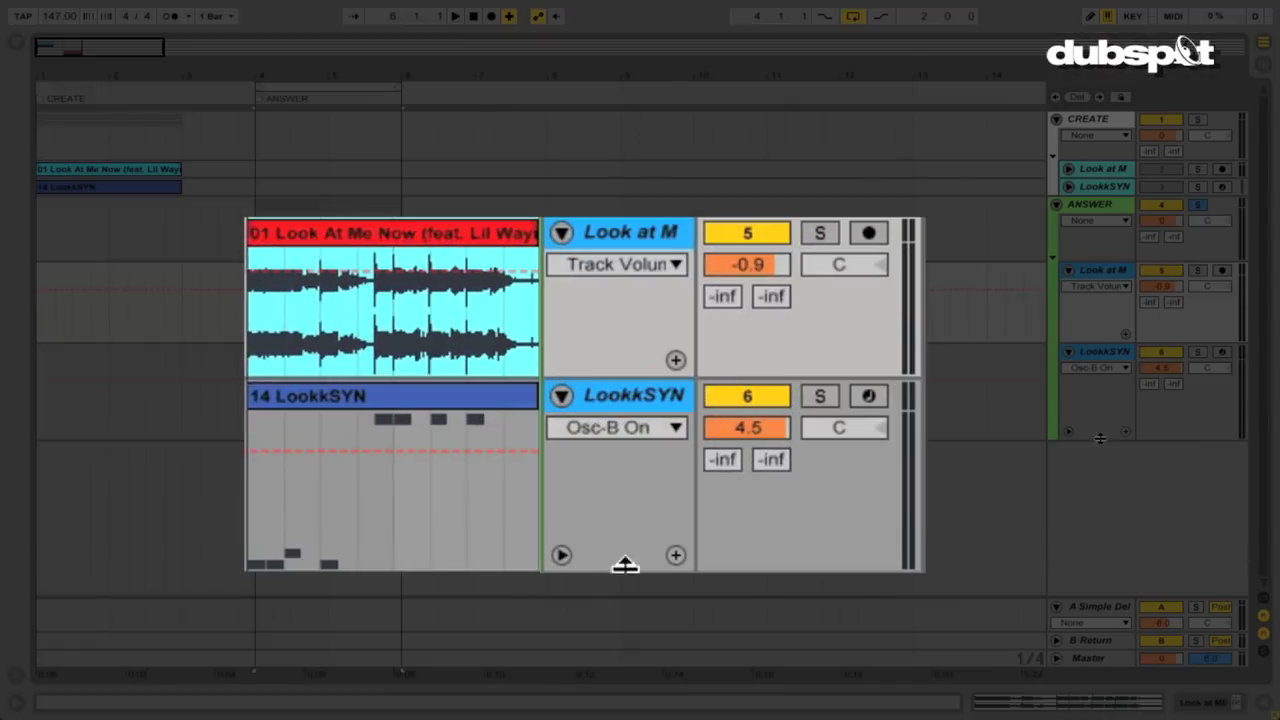
key("space")
left_click(1098, 433)
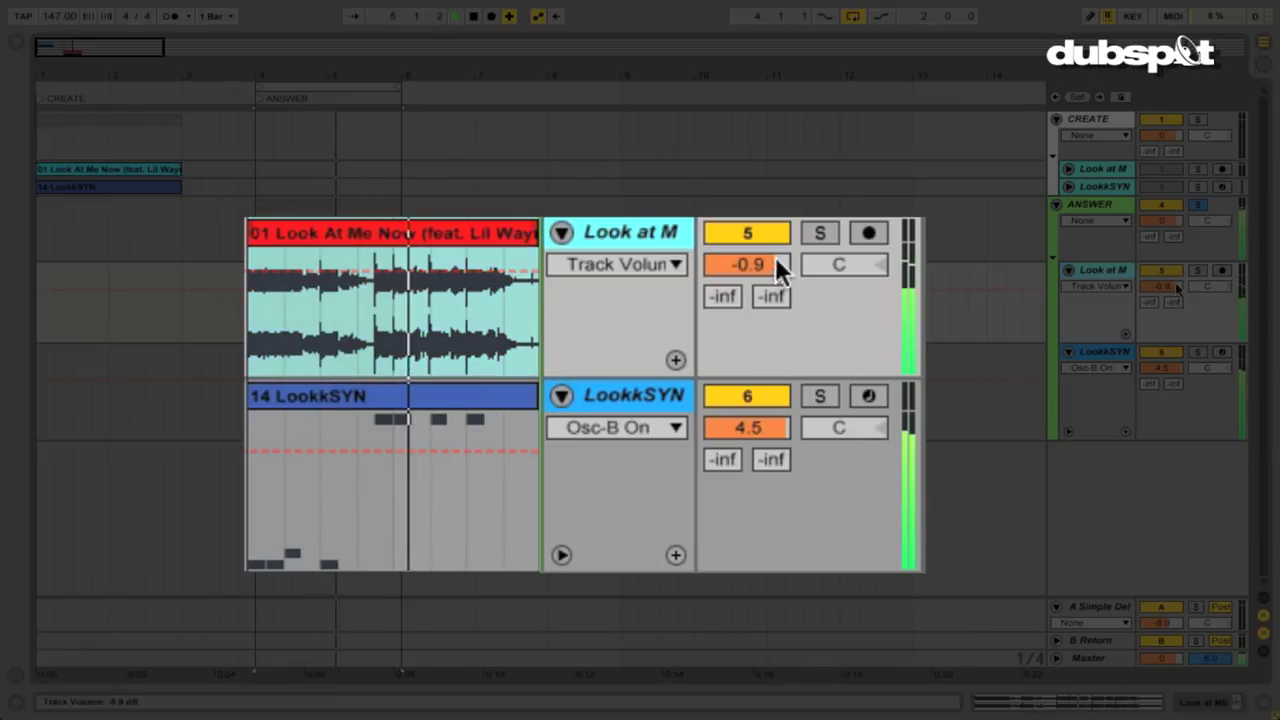
Step: Listen to the ANSWER group's Look at M and LookkSYN tracks one at a time by soloing each during playback
left_click(822, 226)
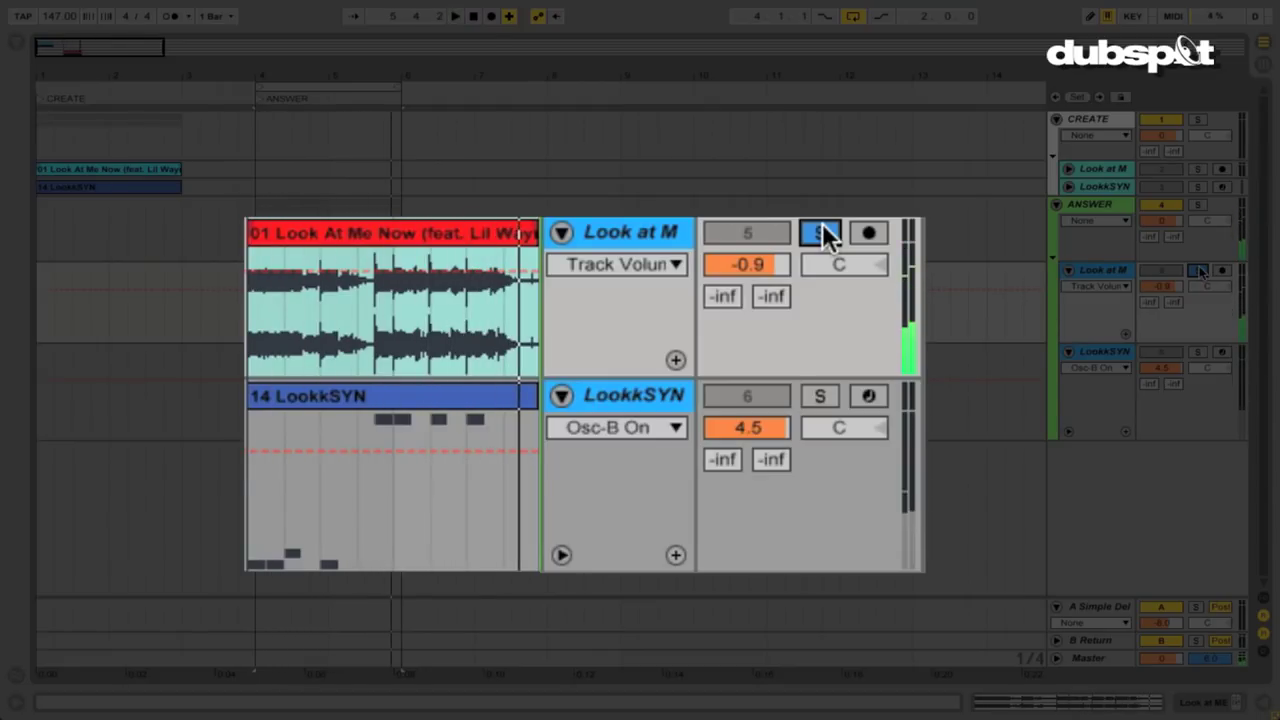
key("space")
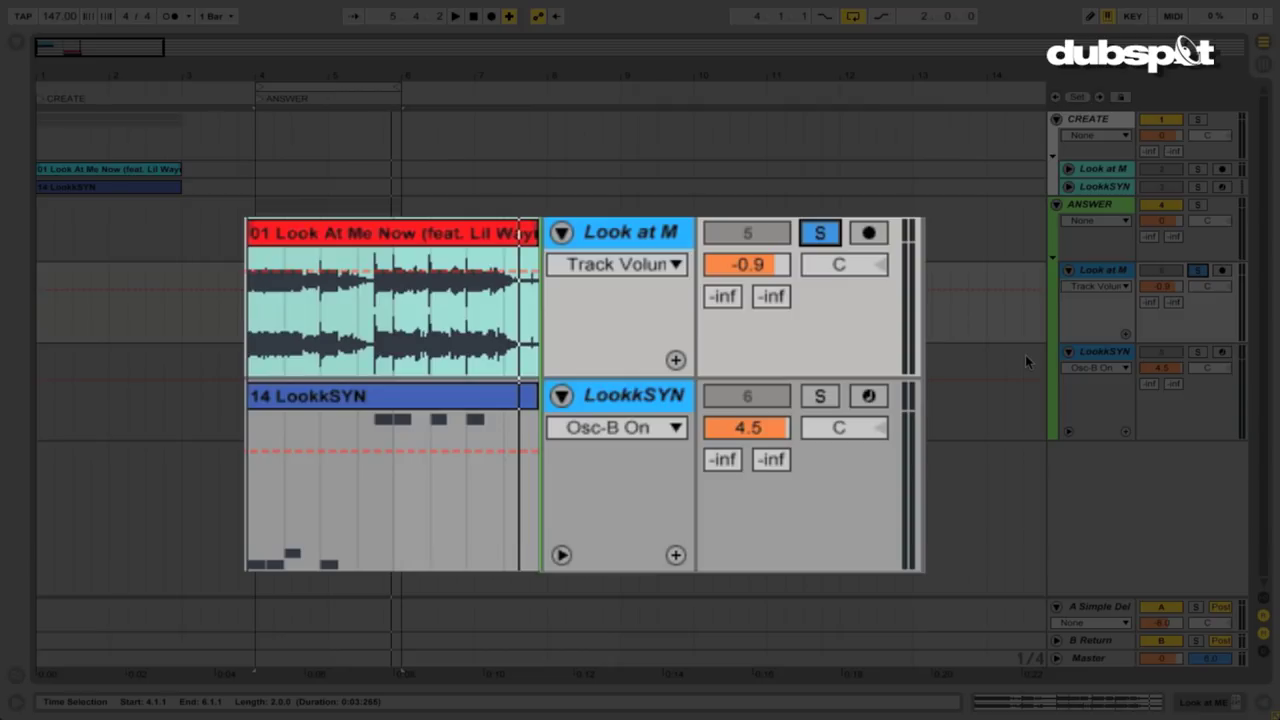
left_click(819, 392)
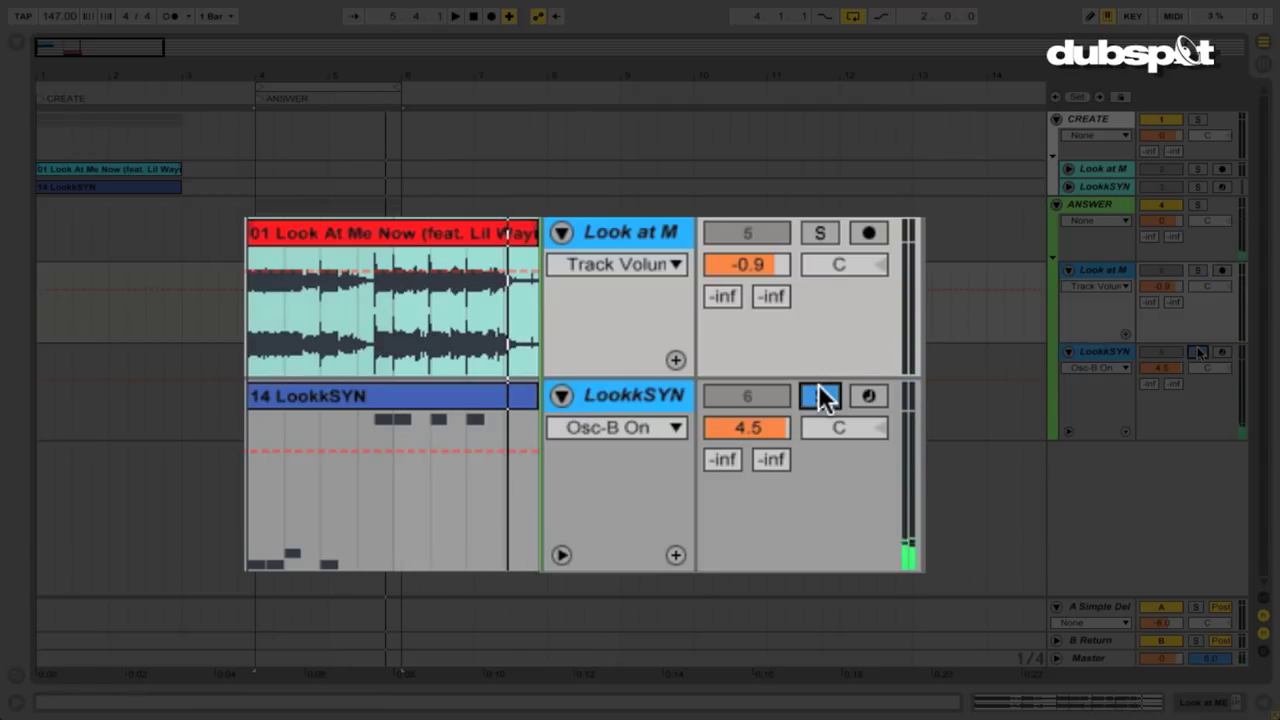
key("space")
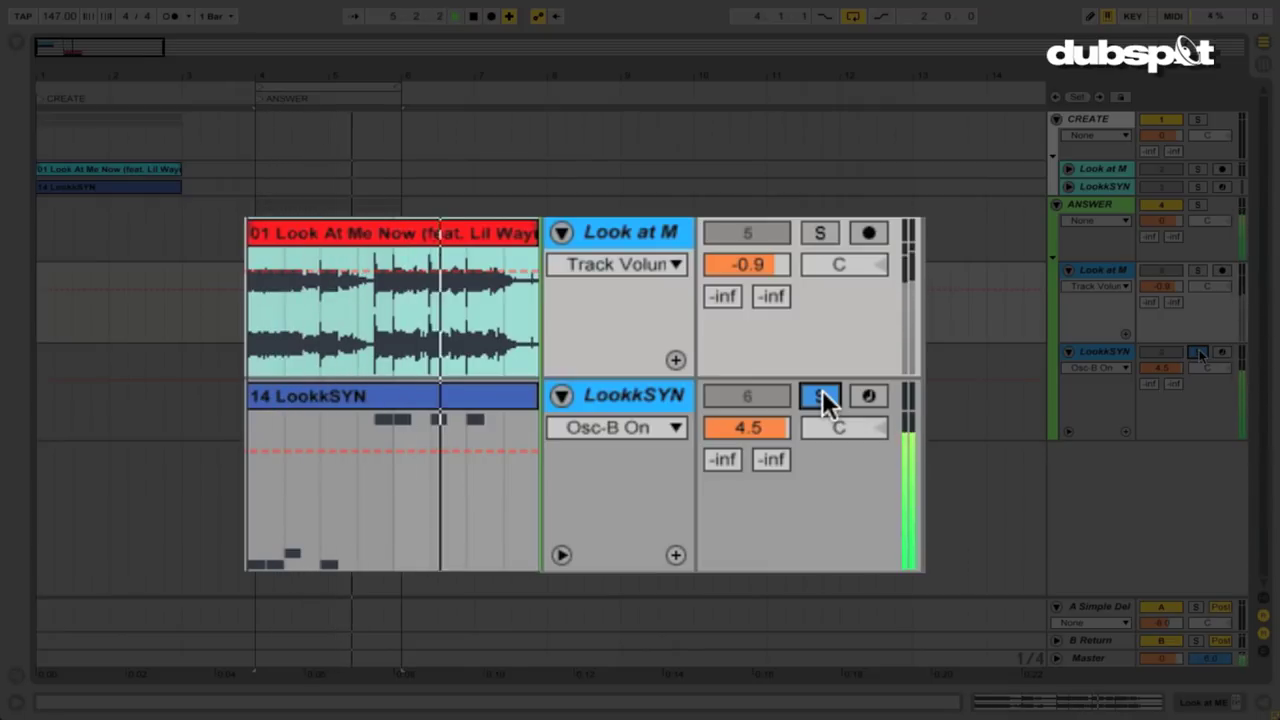
key("space")
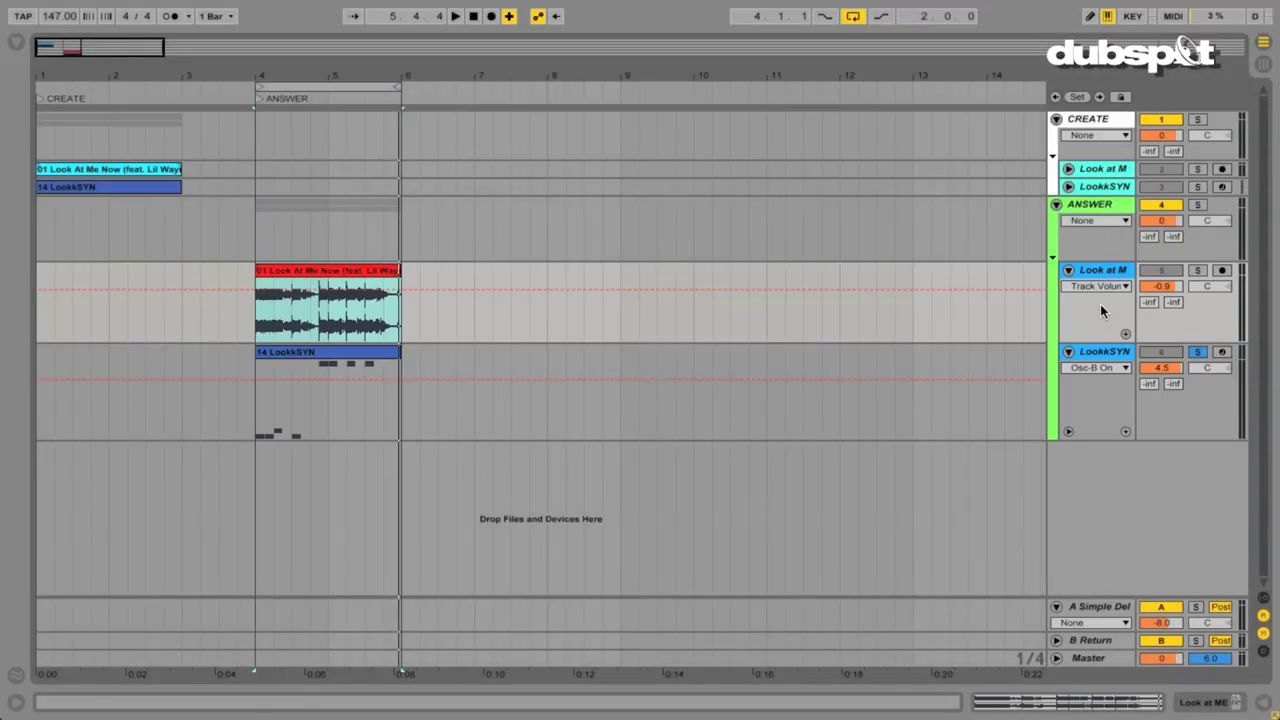
Step: Fold the ANSWER group, and set up CREATE for playback by moving the two-bar loop to bar 1 and soloing the group
left_click(1052, 257)
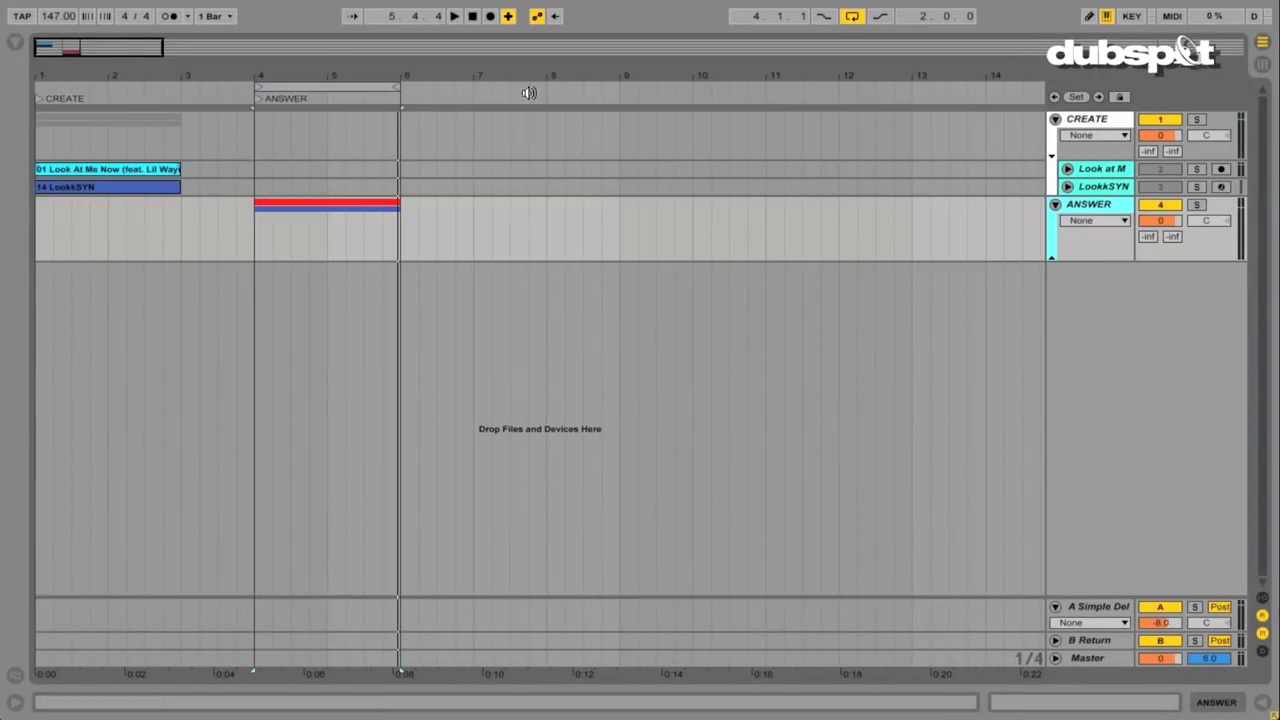
left_click_drag(285, 86, 70, 99)
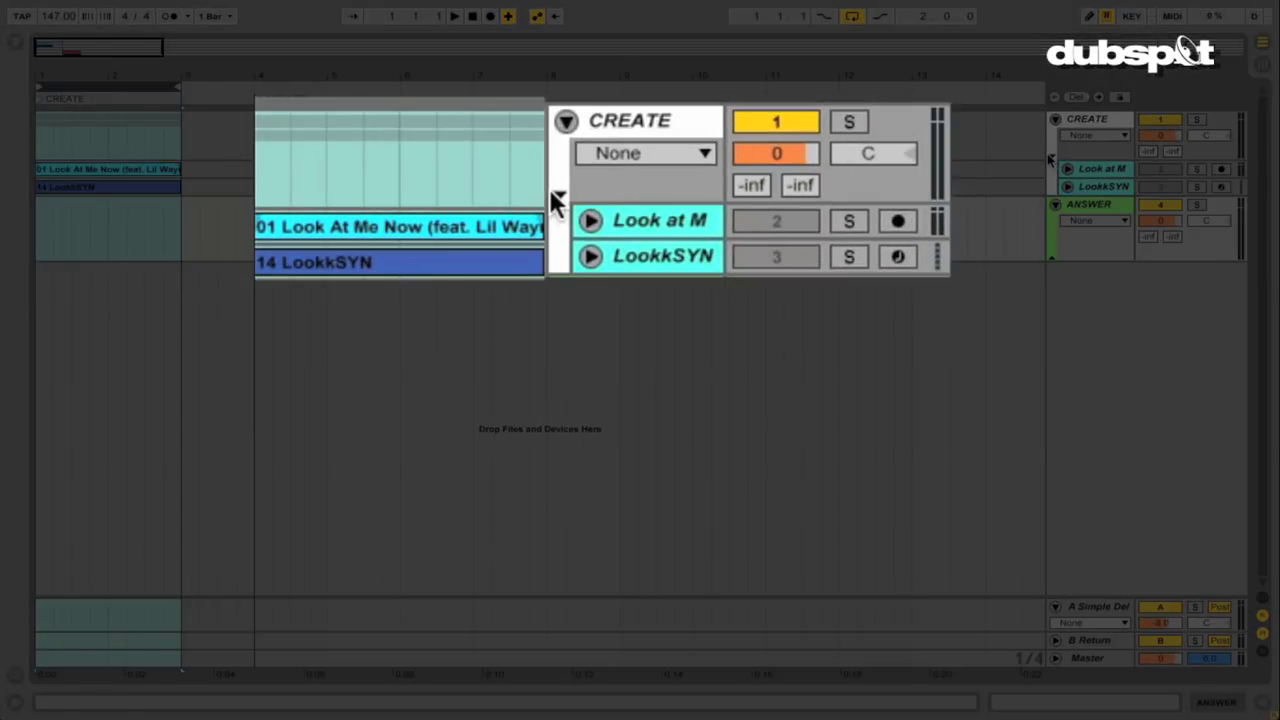
left_click(1197, 120)
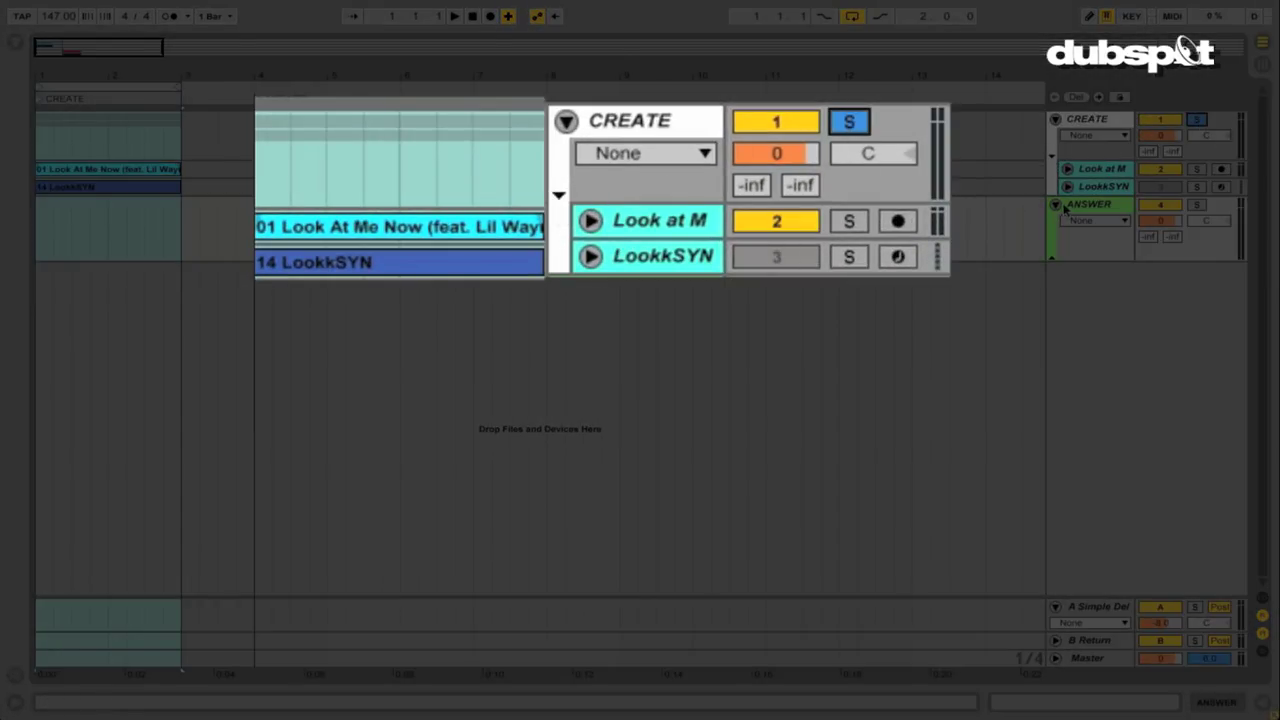
Step: Unfold the Look at M and LookkSYN tracks in the CREATE group and select the 14 LookkSYN clip
left_click(1068, 169)
left_click(1068, 250)
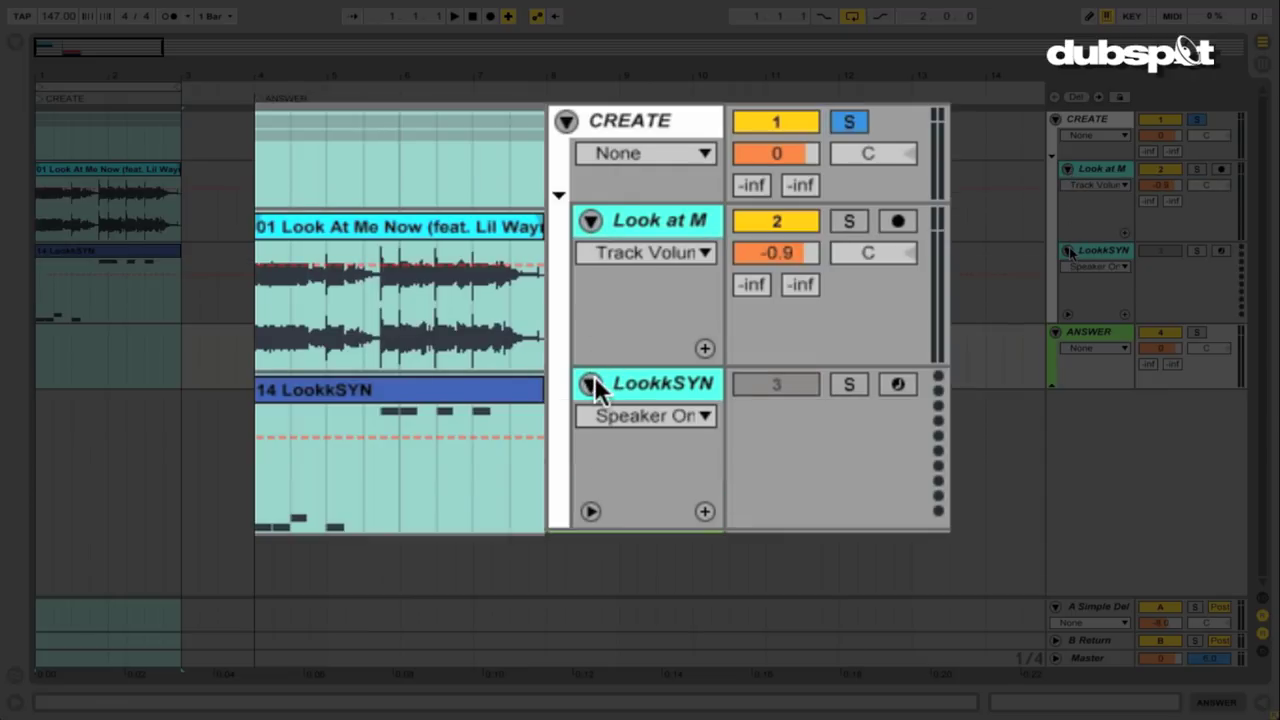
left_click(62, 252)
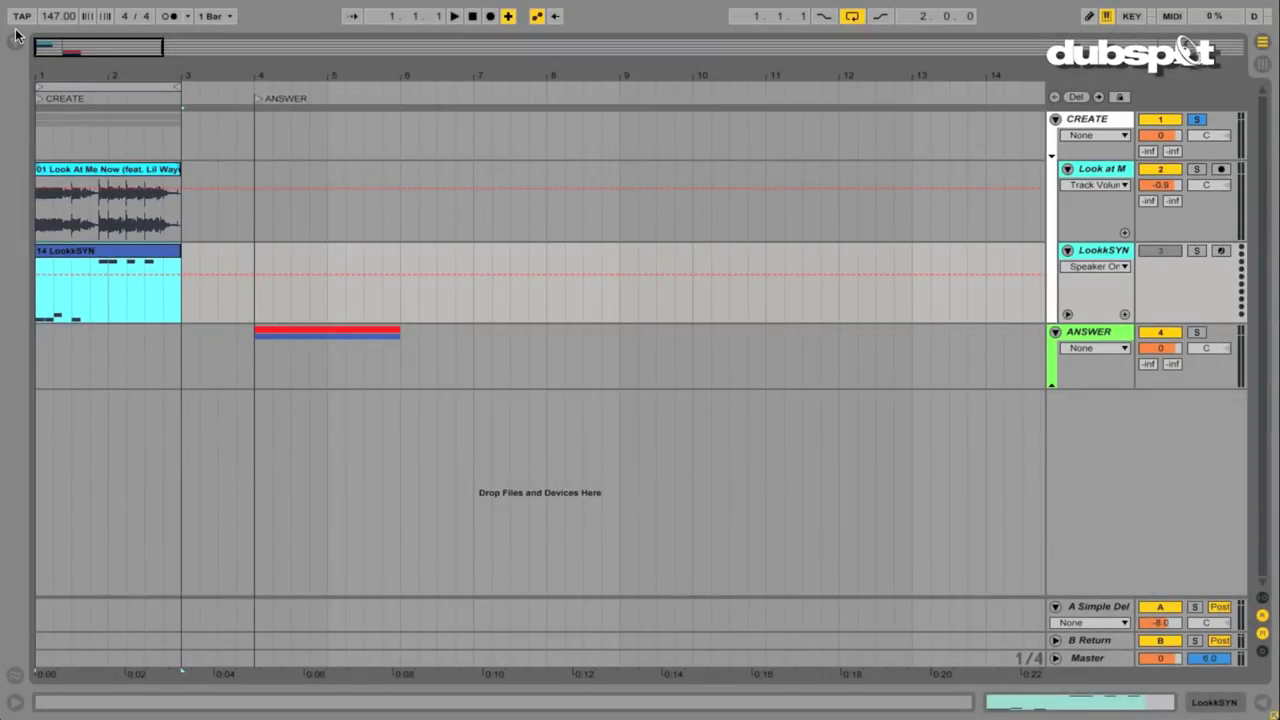
Step: Load the Operator instrument onto the CREATE group's LookkSYN track and hide the browser
left_click(15, 37)
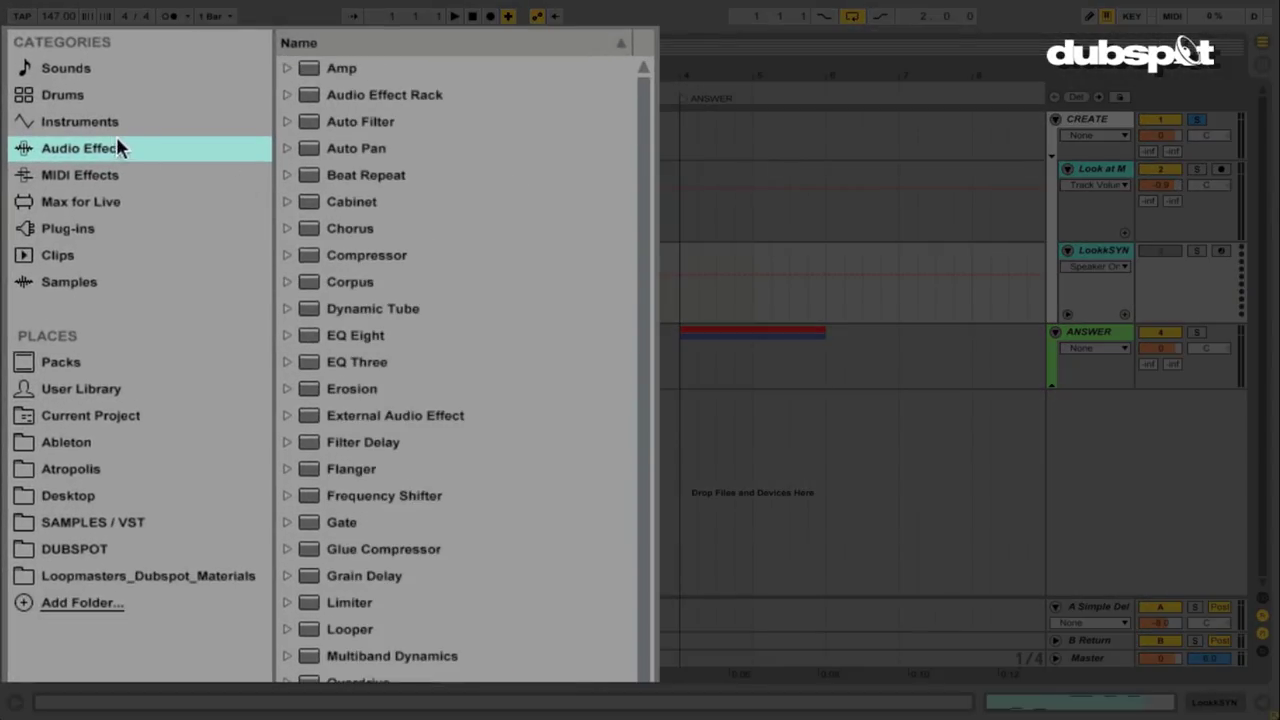
left_click(143, 123)
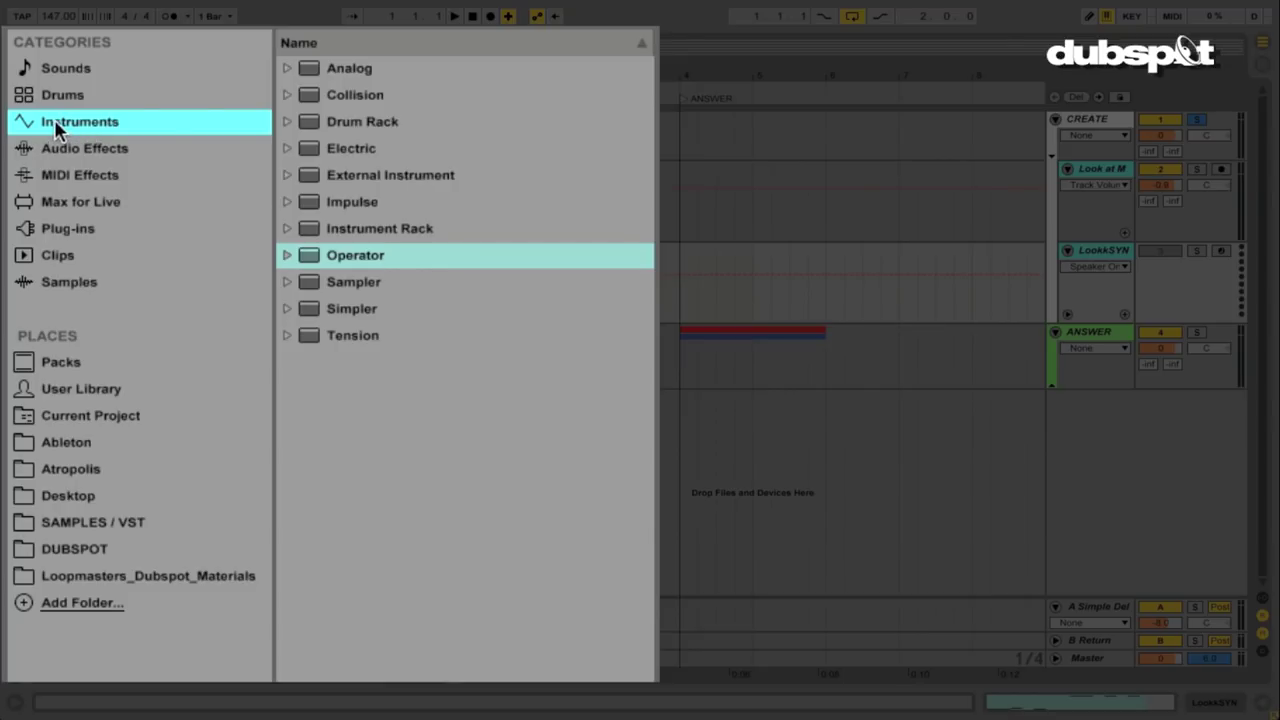
double_click(314, 258)
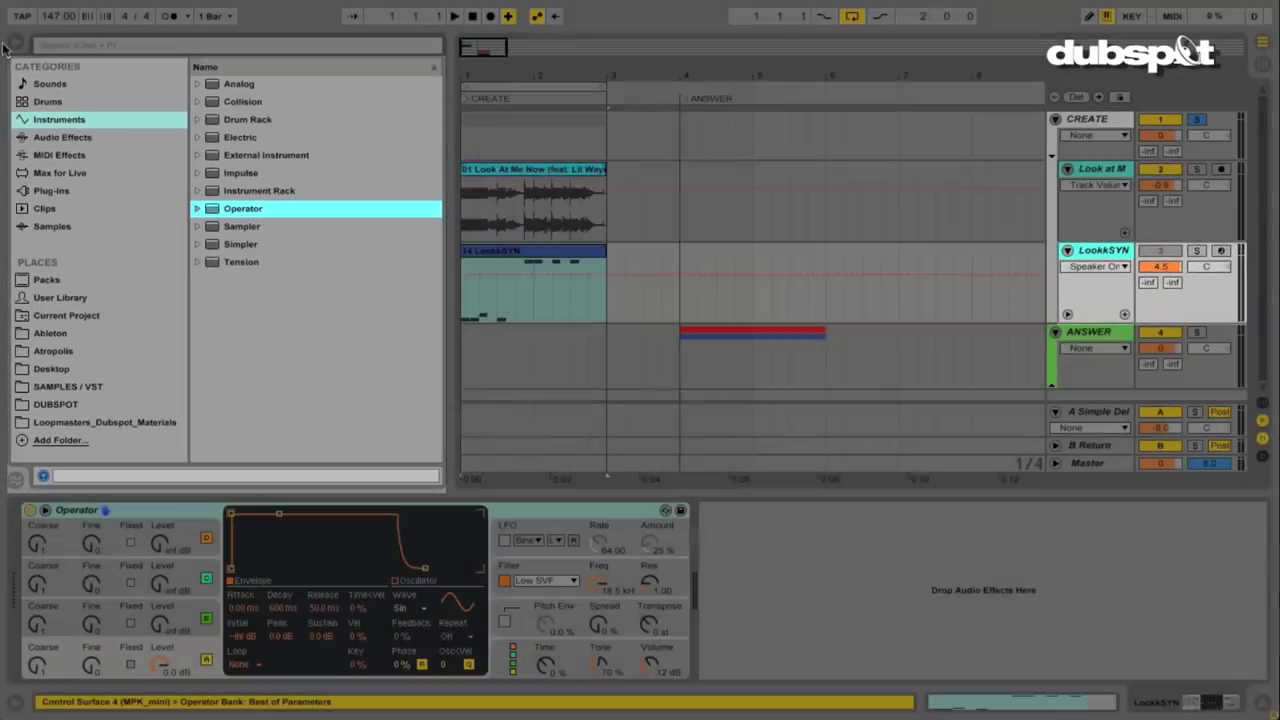
left_click(12, 42)
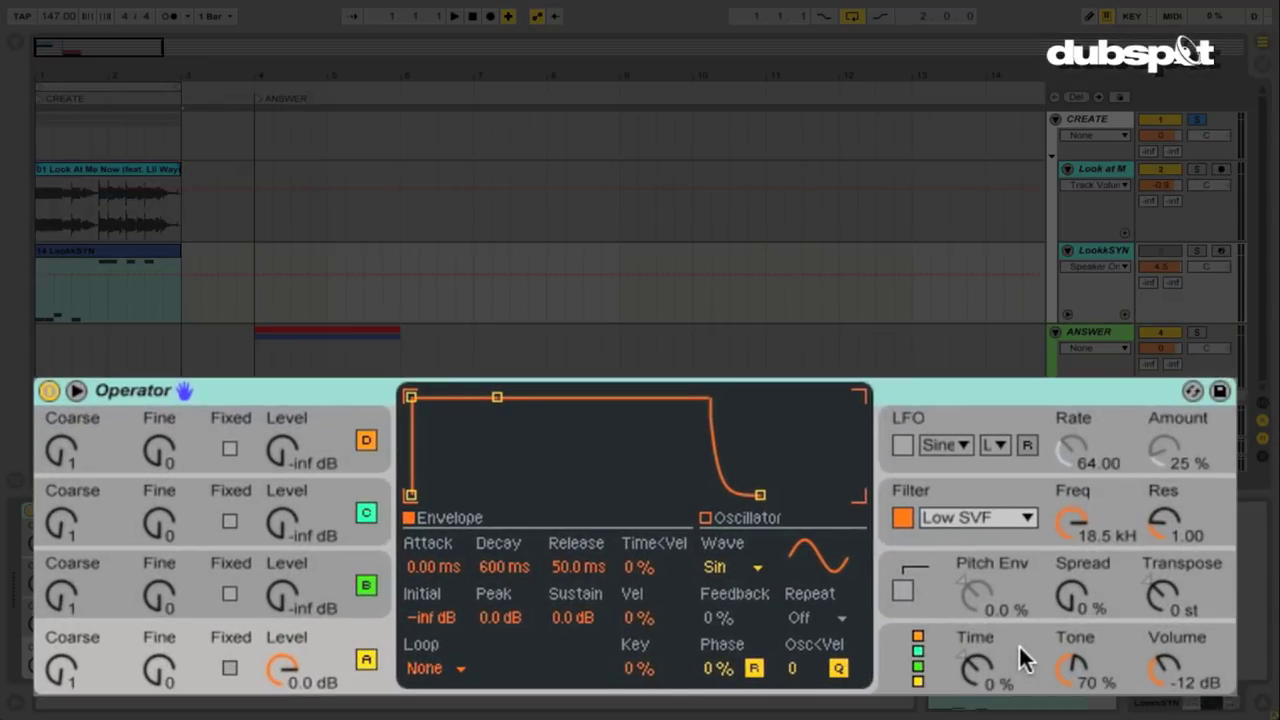
Step: Set Operator's global pitch bend range to +12 st
left_click(1019, 644)
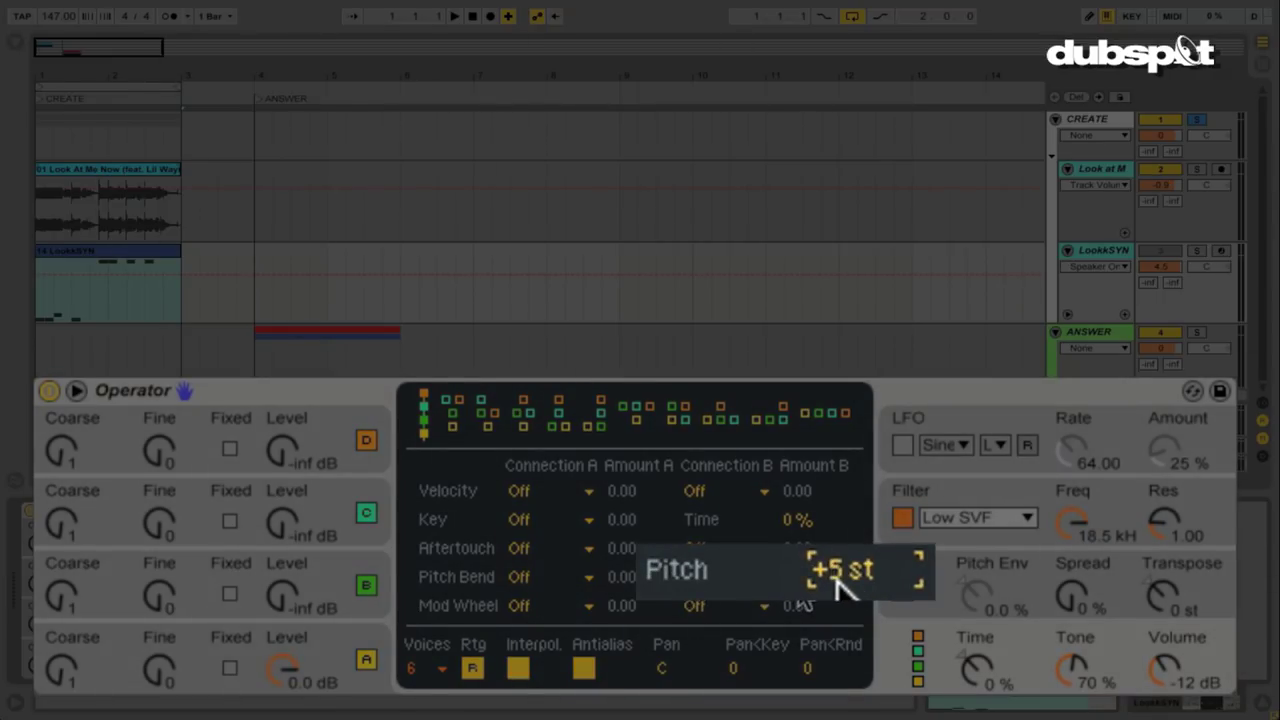
type("12")
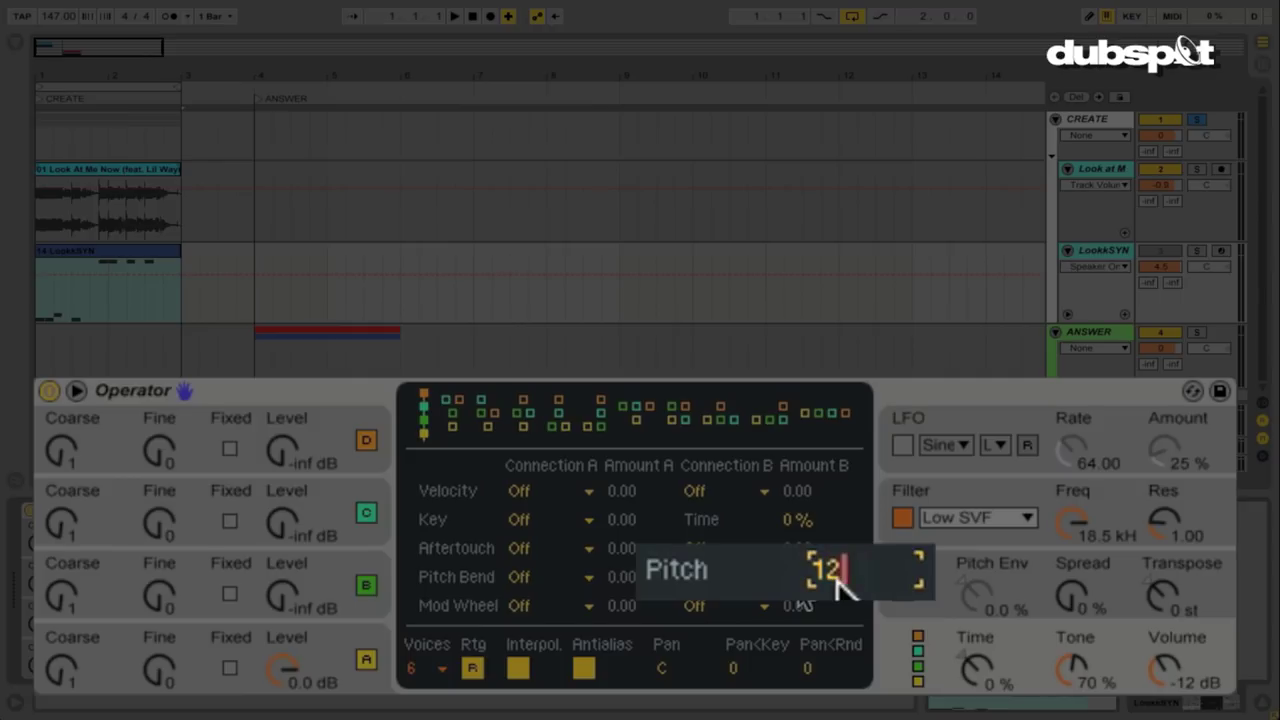
key("Return")
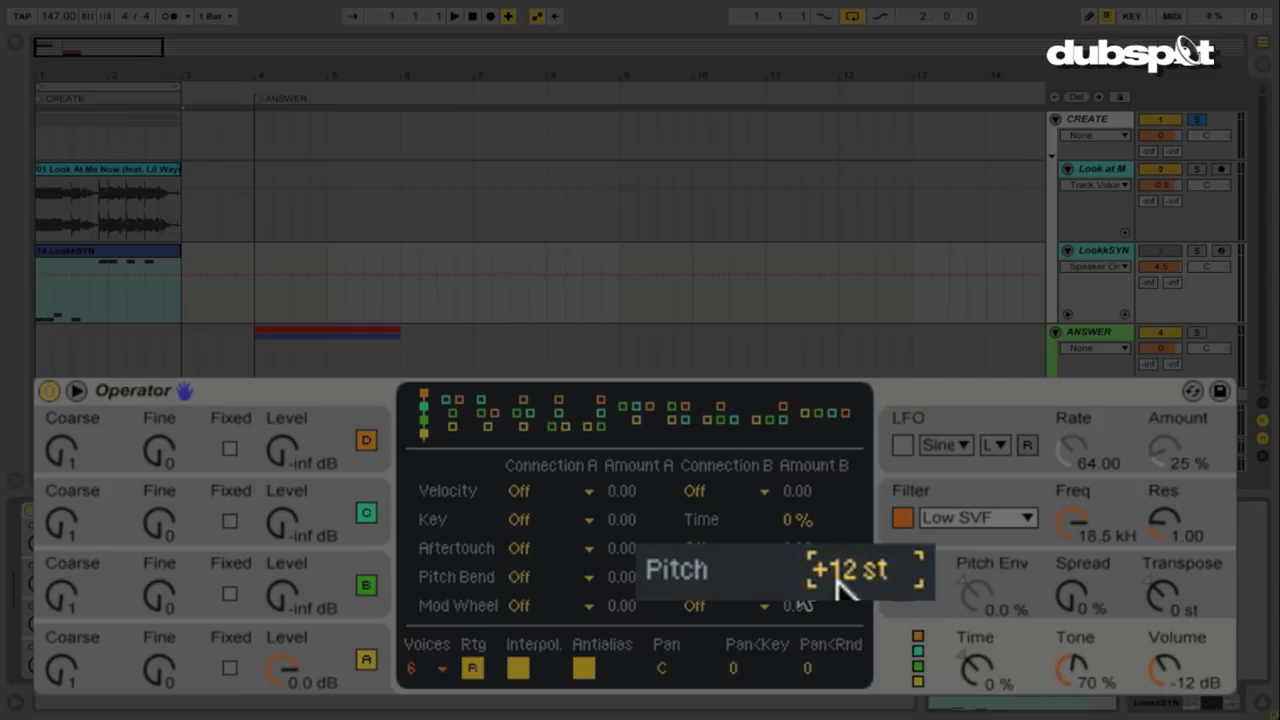
mouse_move(838, 582)
left_mouse_down()
mouse_move(838, 626)
mouse_move(838, 604)
left_mouse_up()
type("12")
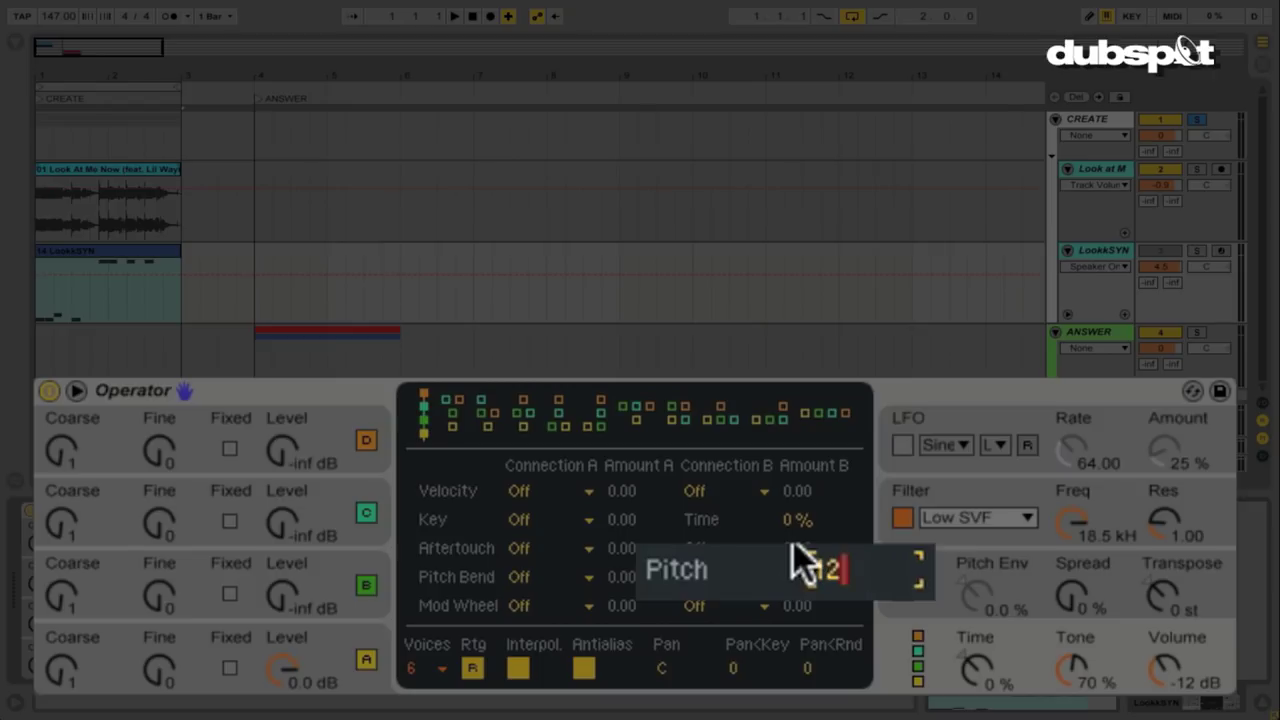
key("Return")
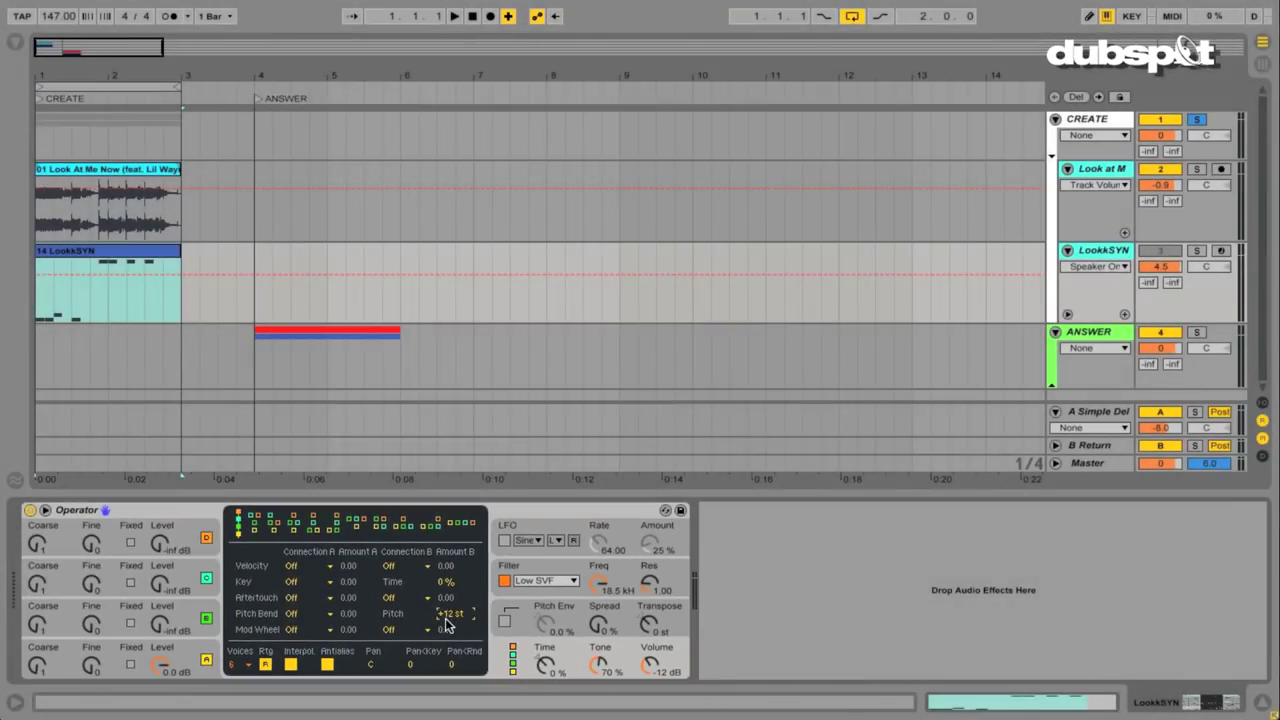
Step: Open the 14 LookkSYN clip in the CREATE group and display its Pitch Bend envelope
double_click(130, 255)
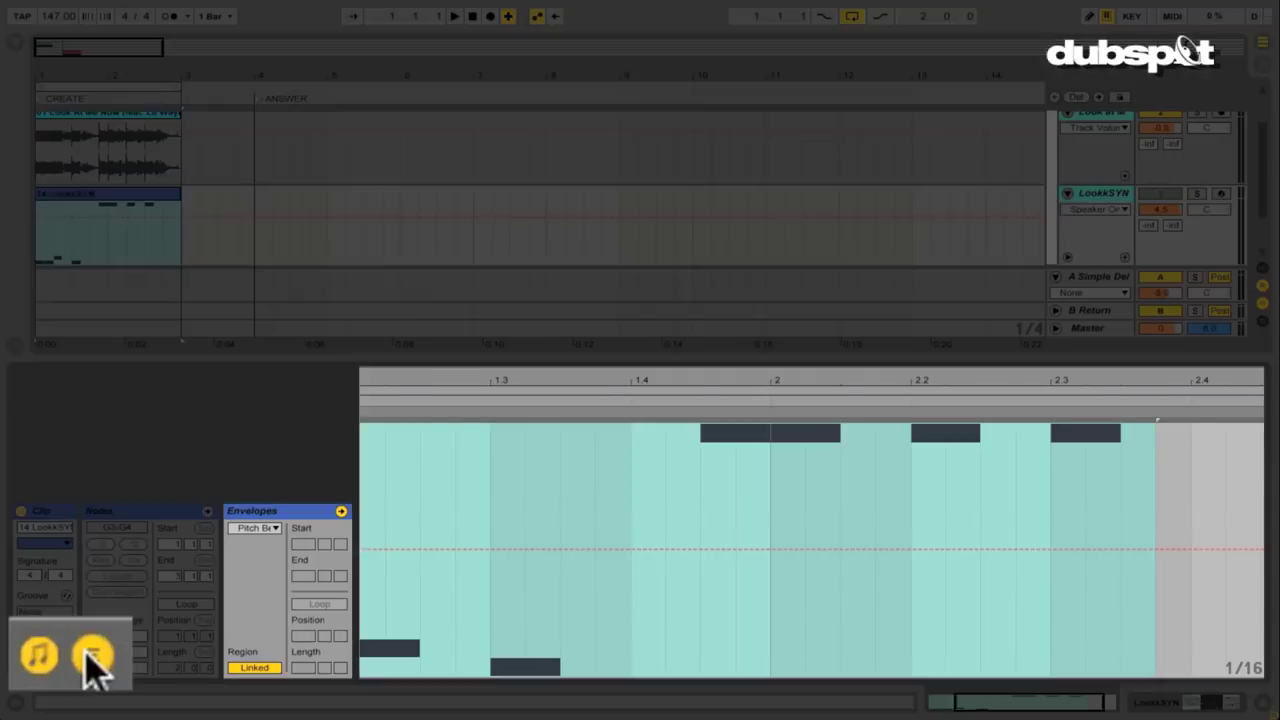
left_click(40, 669)
left_click(40, 669)
left_click(40, 669)
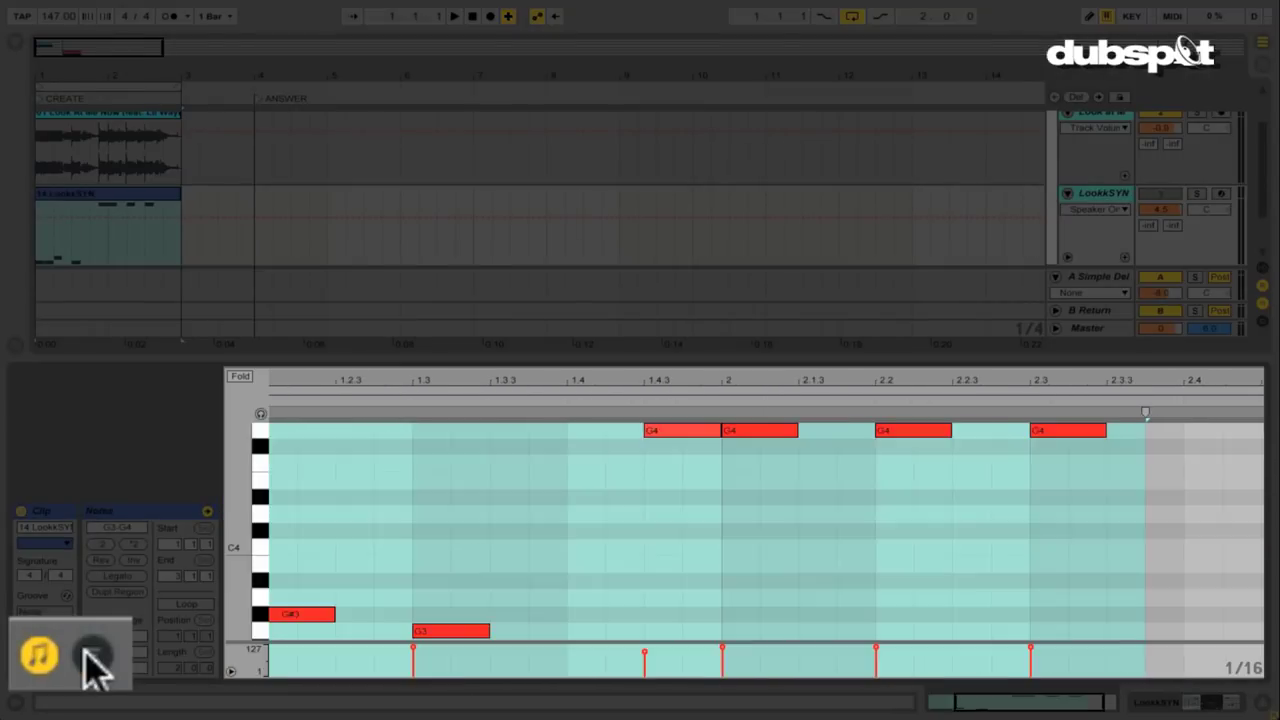
left_click(40, 669)
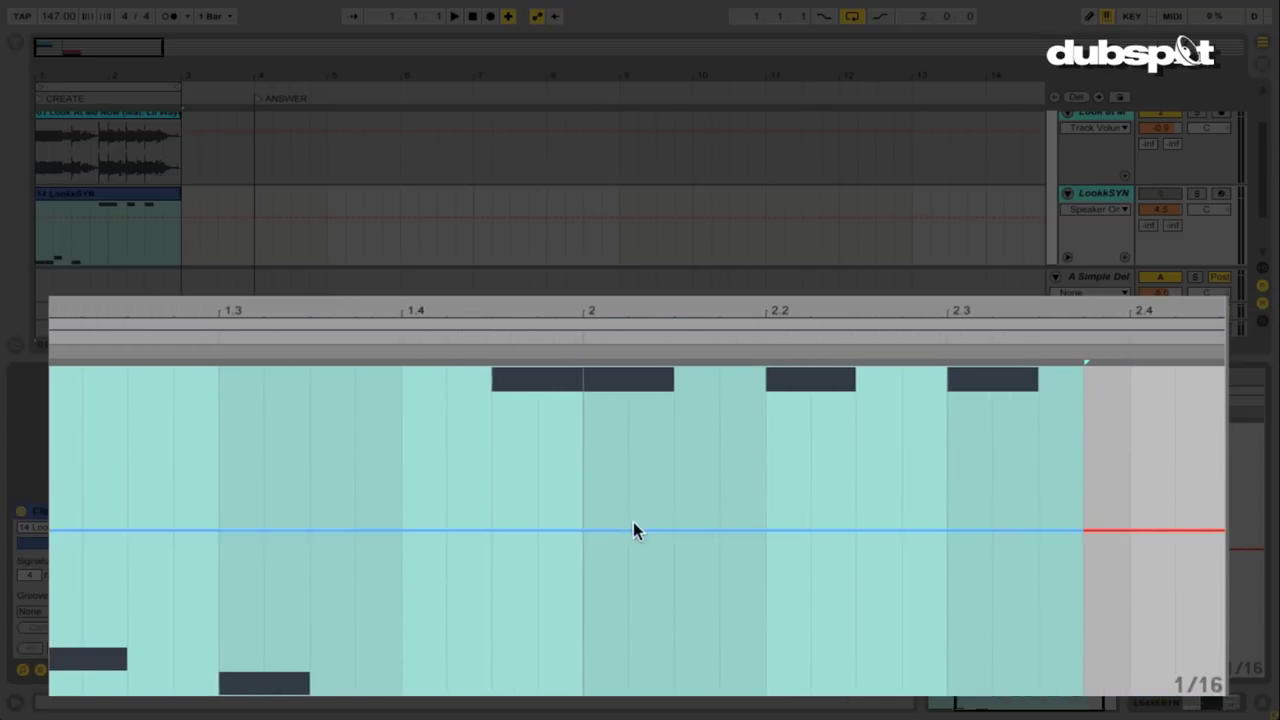
Step: Play the CREATE section with only the LookkSYN track soloed, and solo the whole CREATE group again
left_click(634, 530)
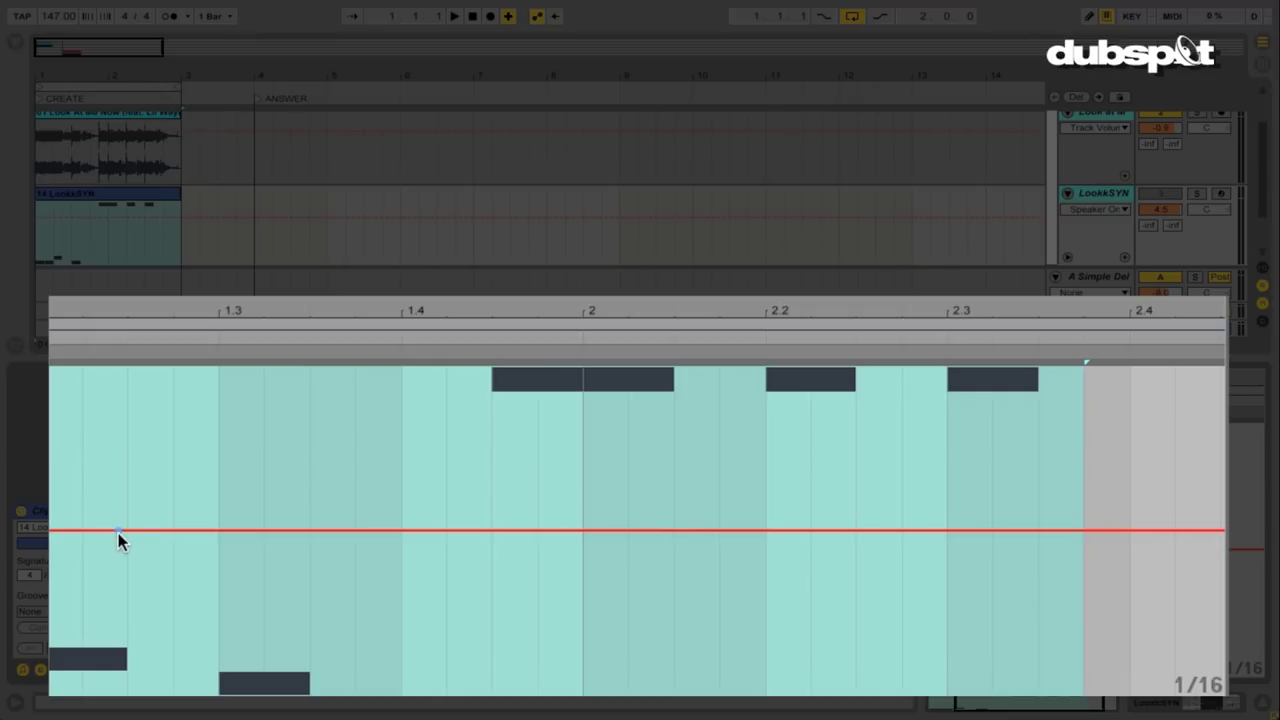
key("space")
left_click(1199, 196)
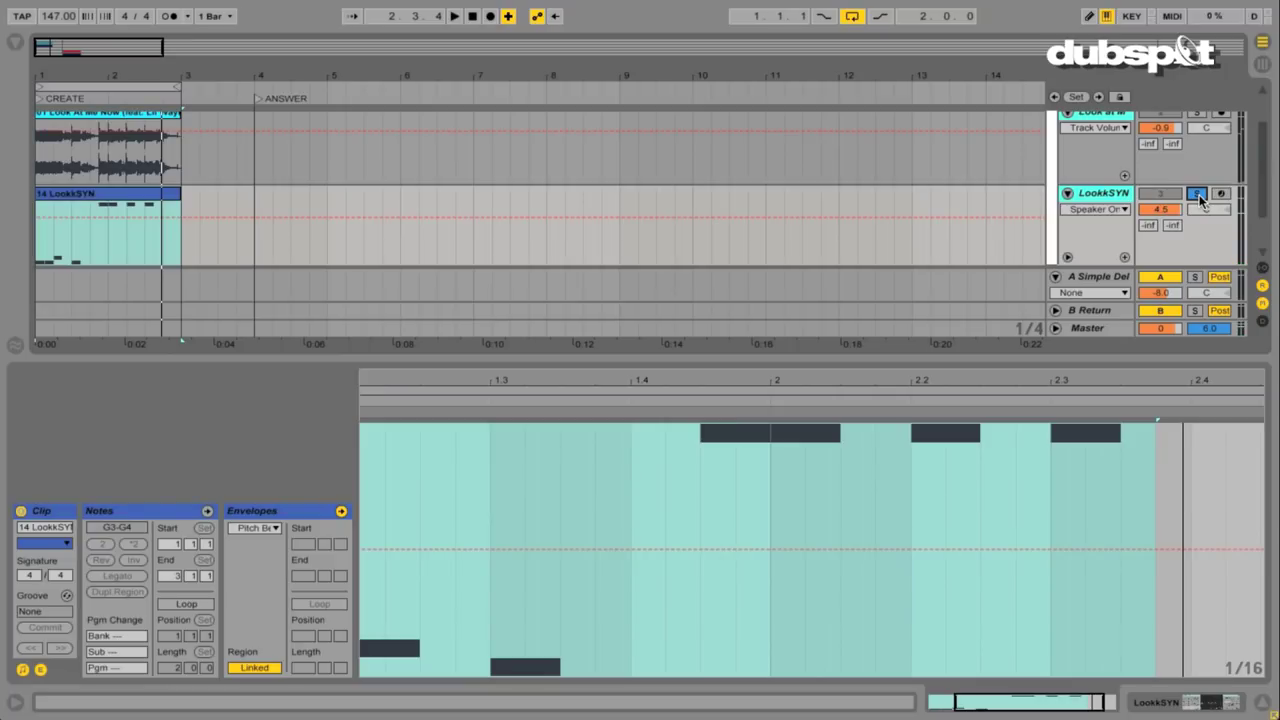
scroll(1190, 128, "up", 2)
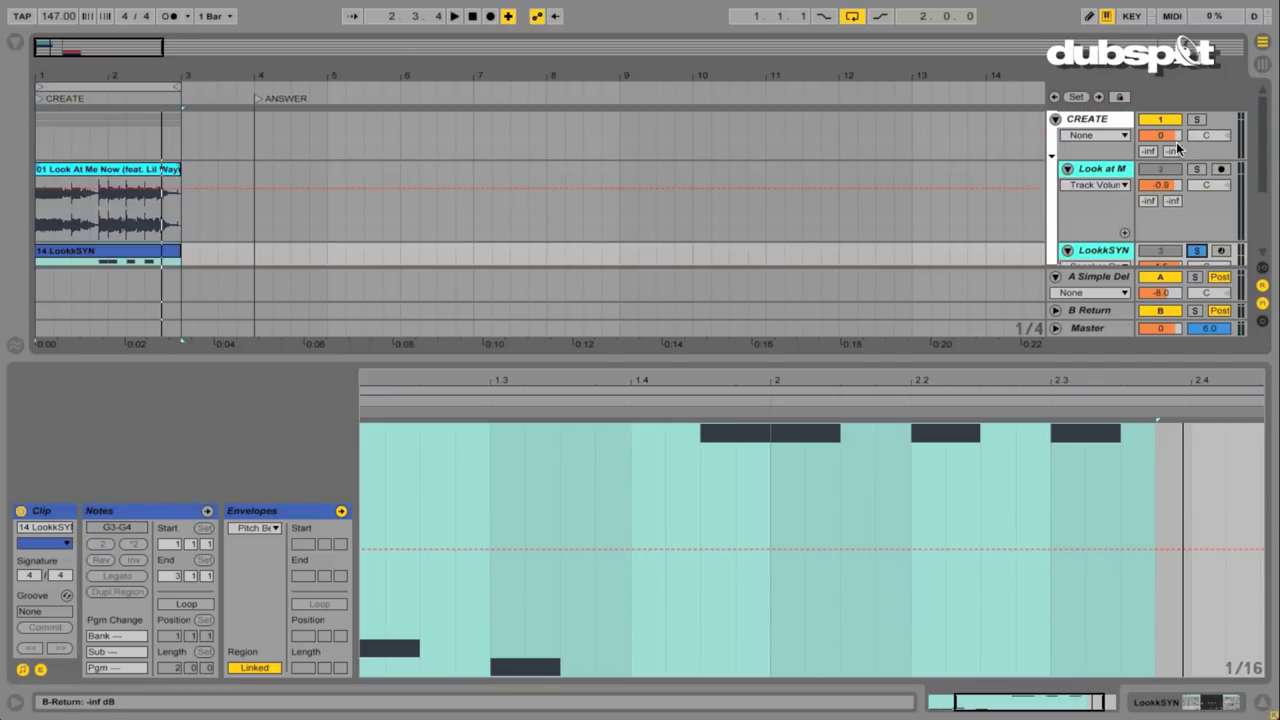
scroll(620, 143, "down", 4)
scroll(620, 143, "up", 3)
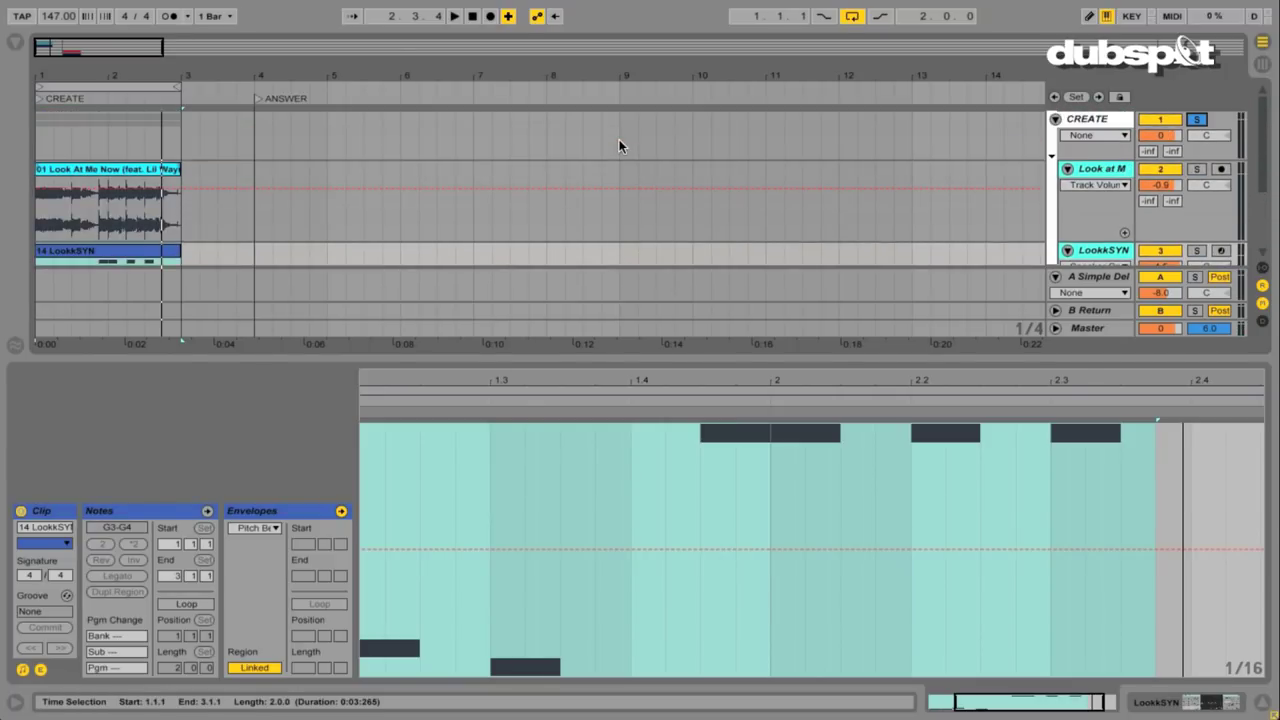
Step: Slow the project tempo to 80 BPM and play the start of the CREATE section
scroll(620, 143, "down", 1)
left_click_drag(60, 78, 60, 123)
scroll(683, 532, "left", 3)
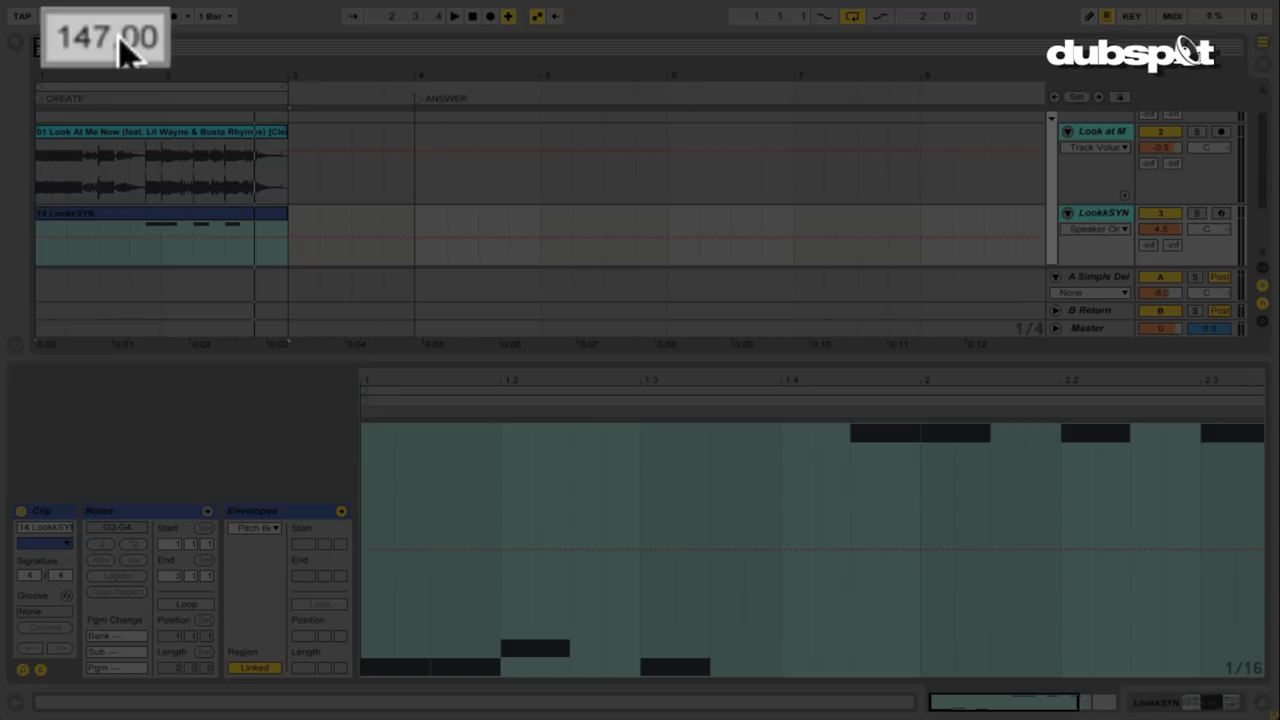
type("80")
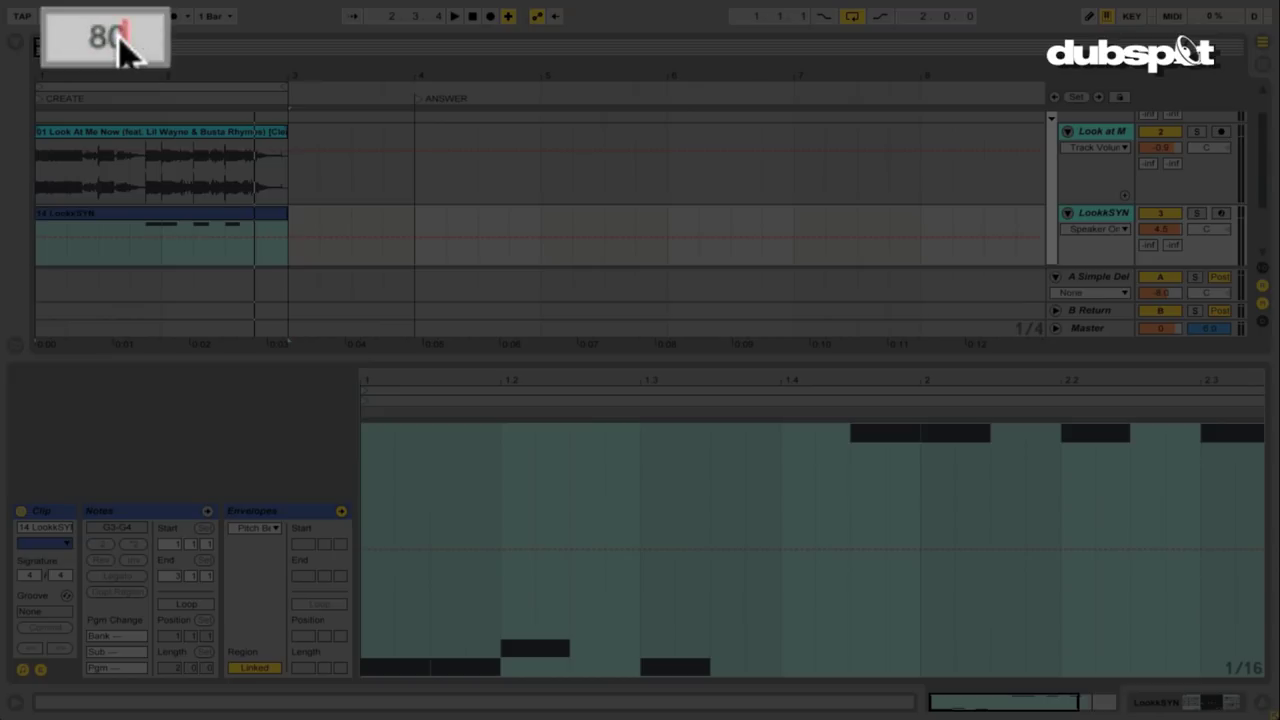
key("Return")
key("space")
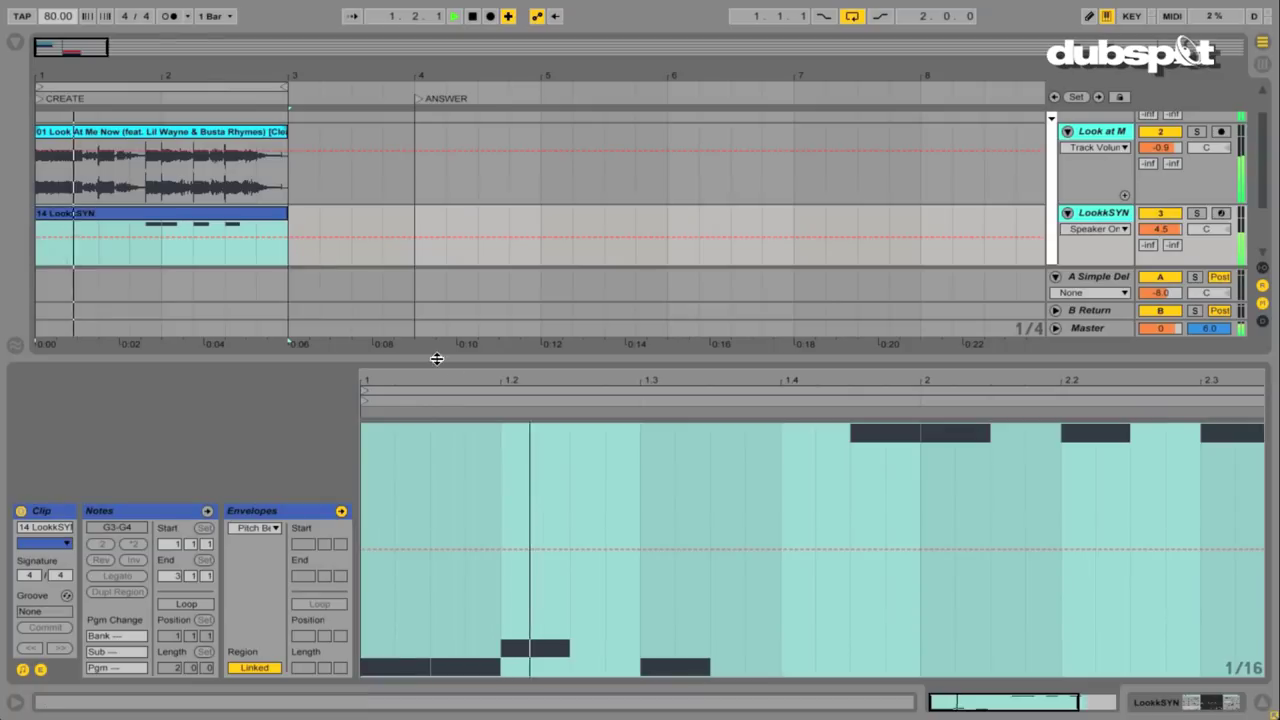
key("space")
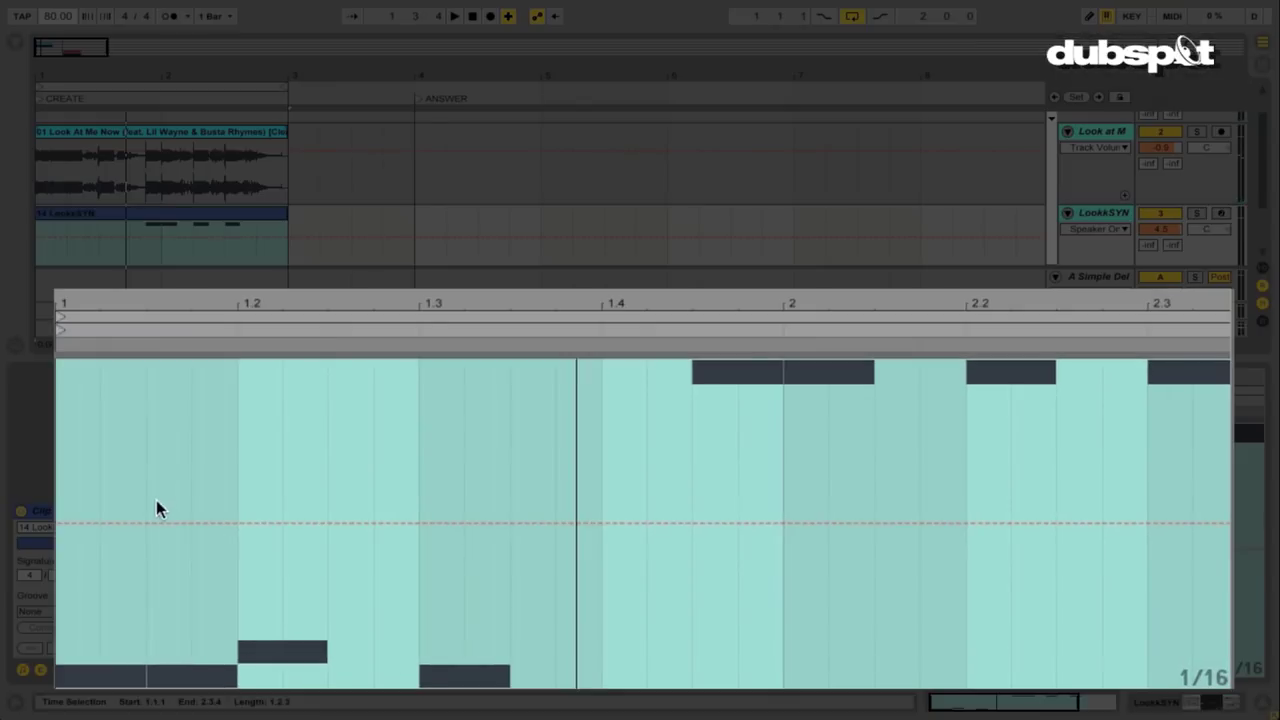
Step: Add a Pitch Bend envelope breakpoint at the very start of the 14 LookkSYN clip, at about the centre value (-30)
left_click_drag(322, 545, 314, 438)
left_click_drag(73, 395, 78, 518)
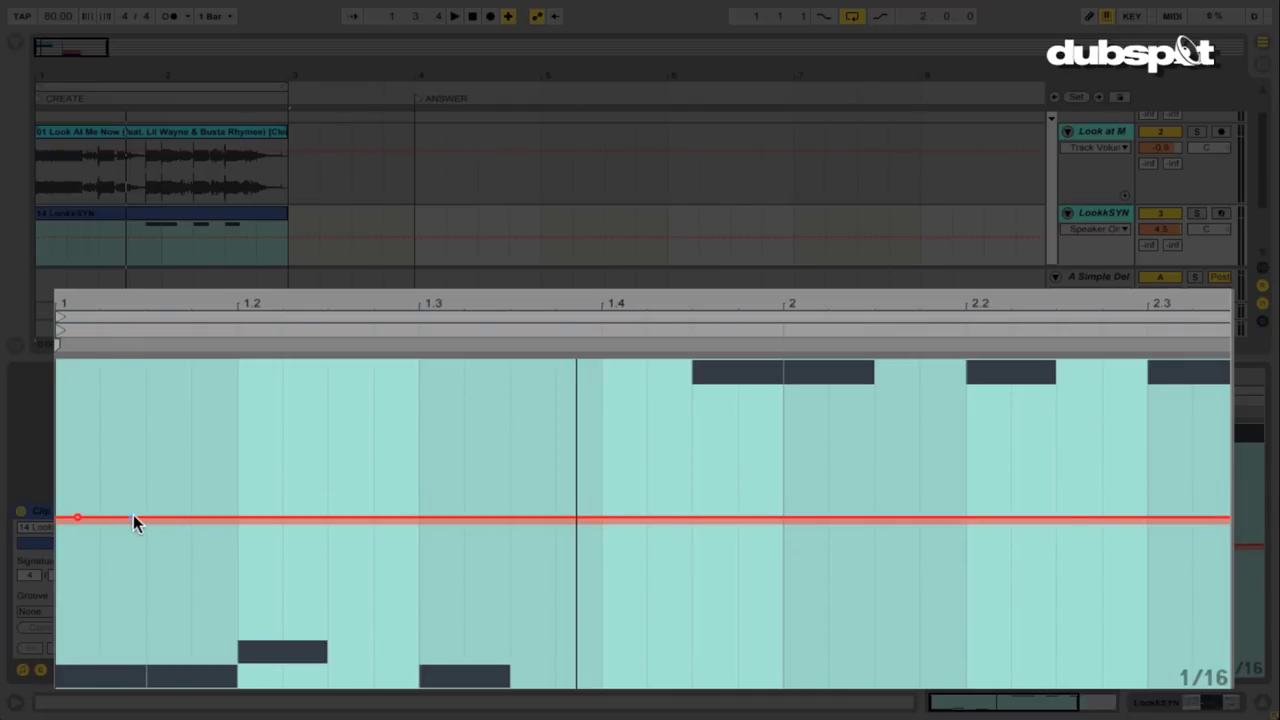
left_click(75, 517)
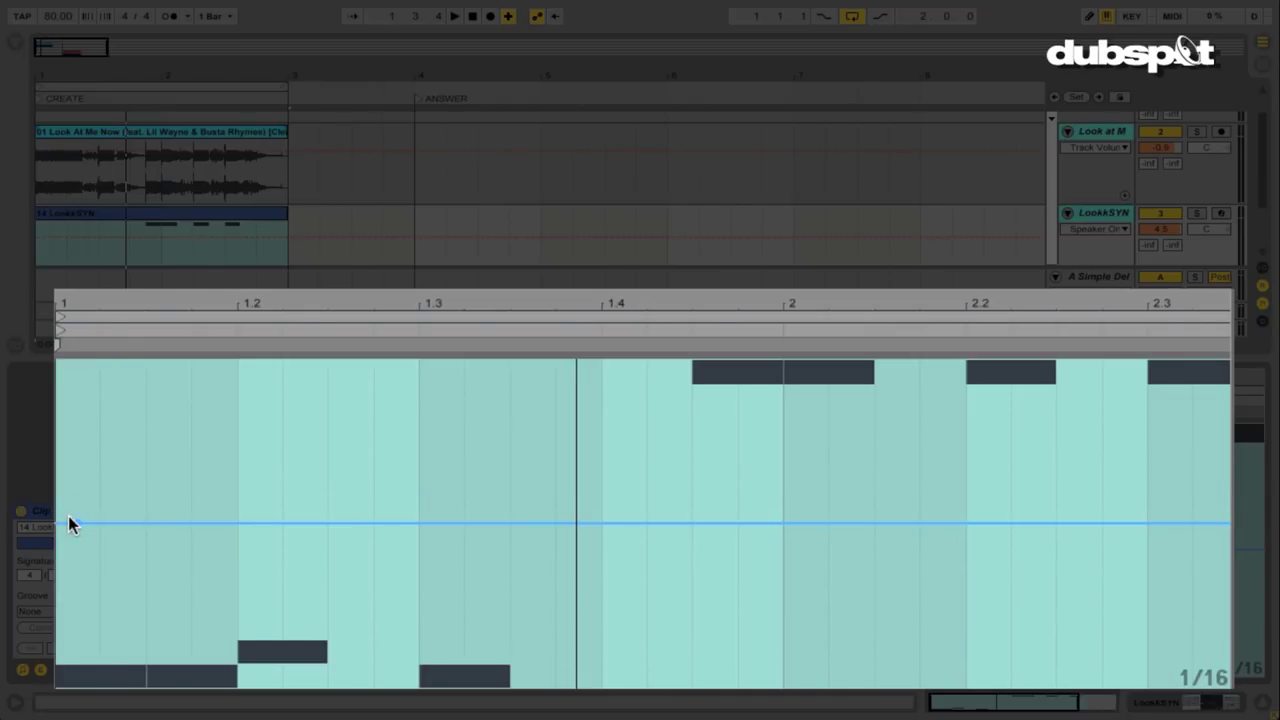
mouse_move(76, 522)
left_mouse_down()
mouse_move(56, 523)
mouse_move(68, 524)
left_mouse_up()
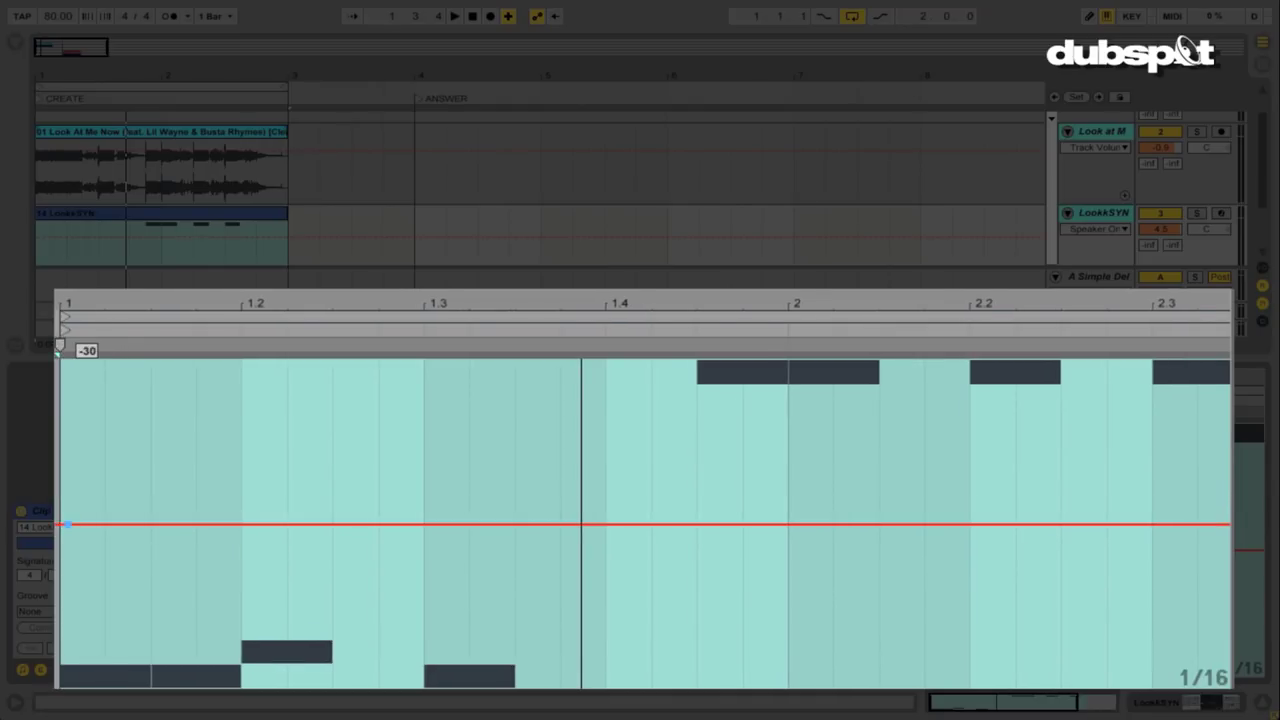
left_click(217, 507)
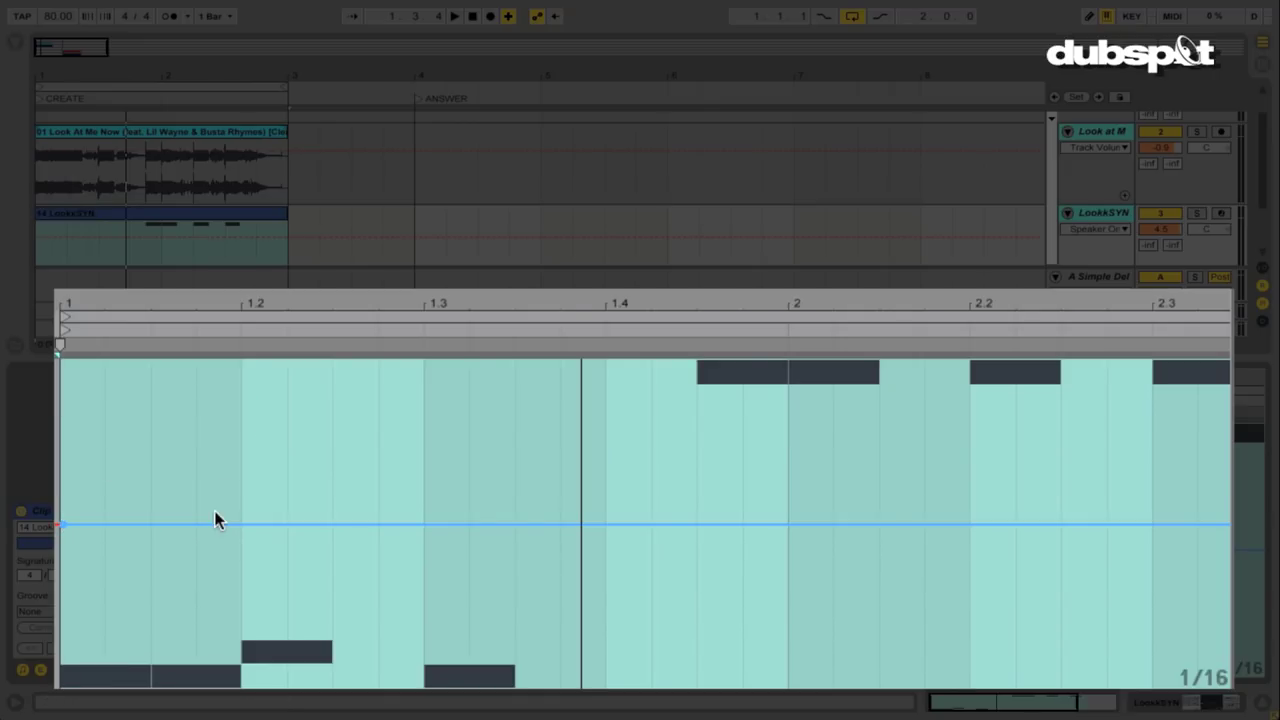
key("ctrl+a")
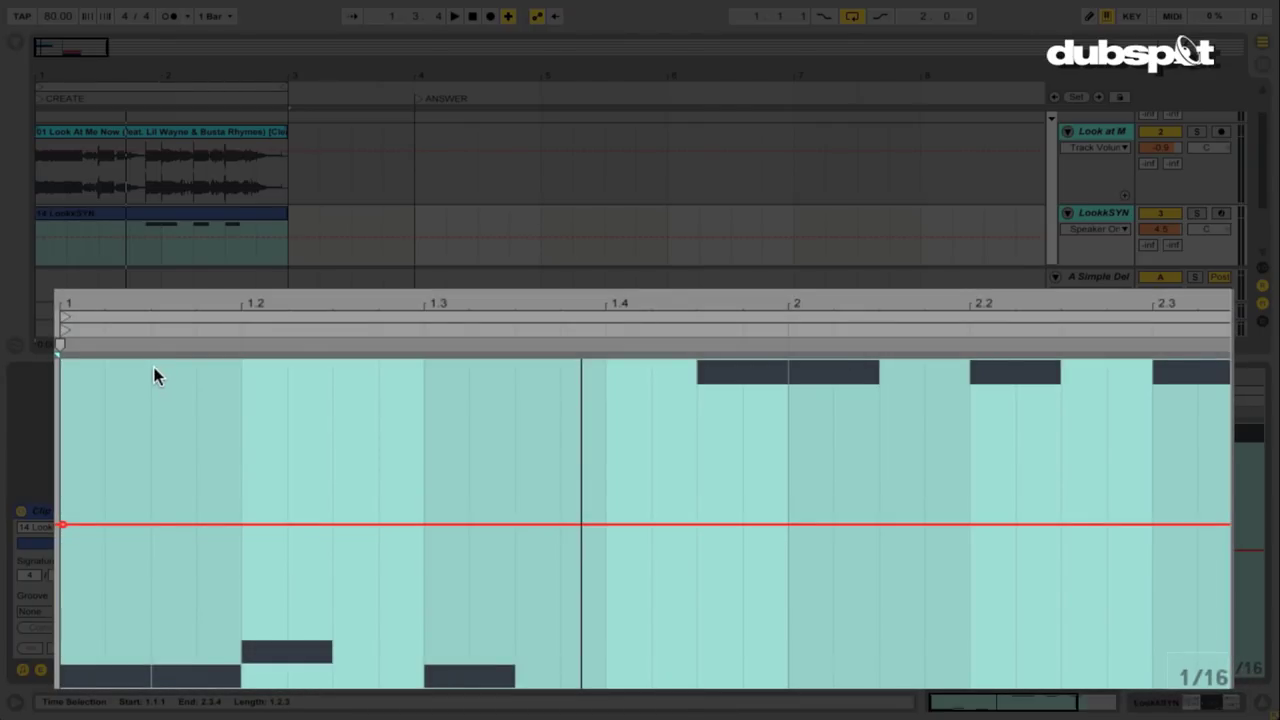
mouse_move(62, 524)
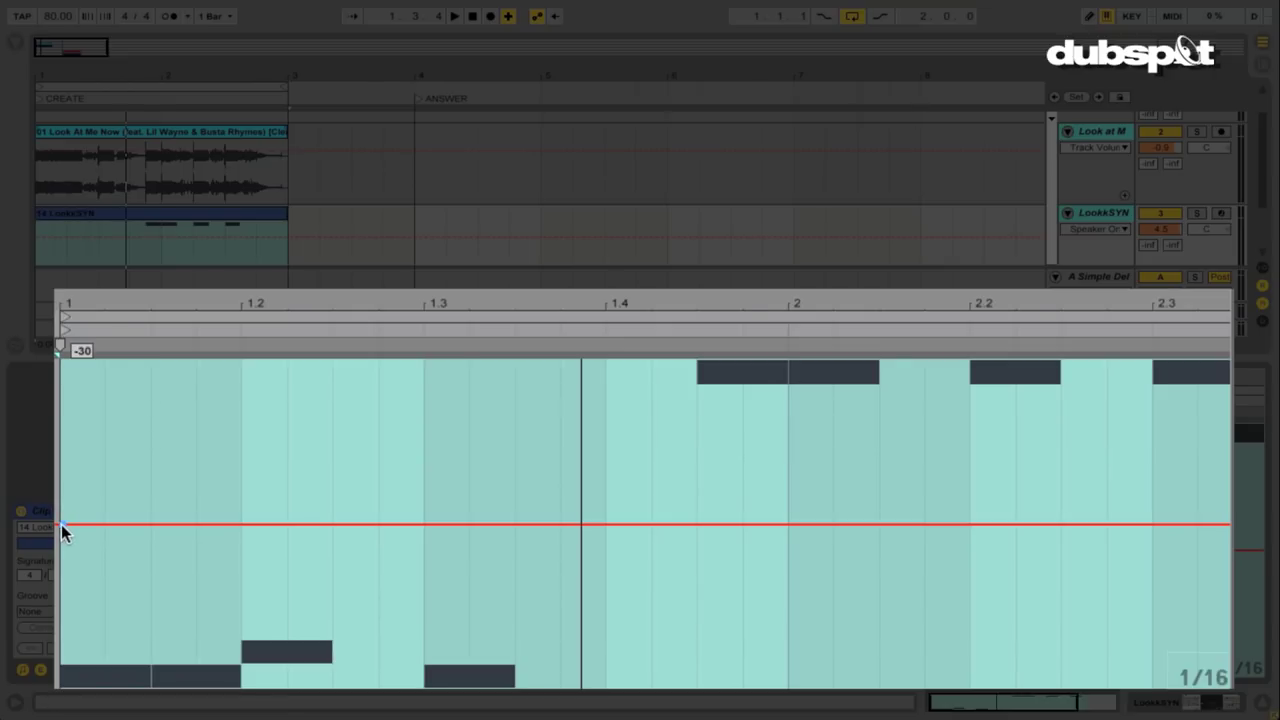
Step: Raise the start breakpoint to the maximum bend of 8191 and add a breakpoint at the same level on 1.1.3
key("space")
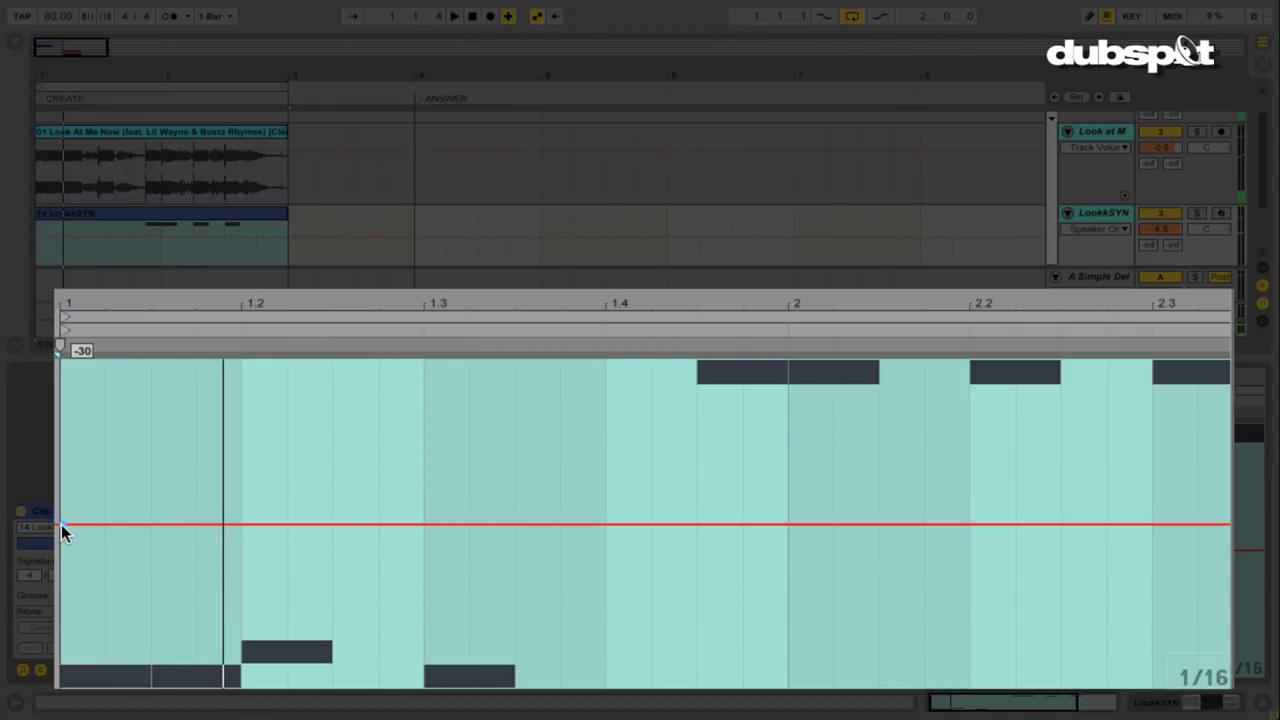
mouse_move(66, 523)
left_mouse_down()
mouse_move(66, 361)
mouse_move(62, 686)
mouse_move(80, 686)
mouse_move(82, 360)
left_mouse_up()
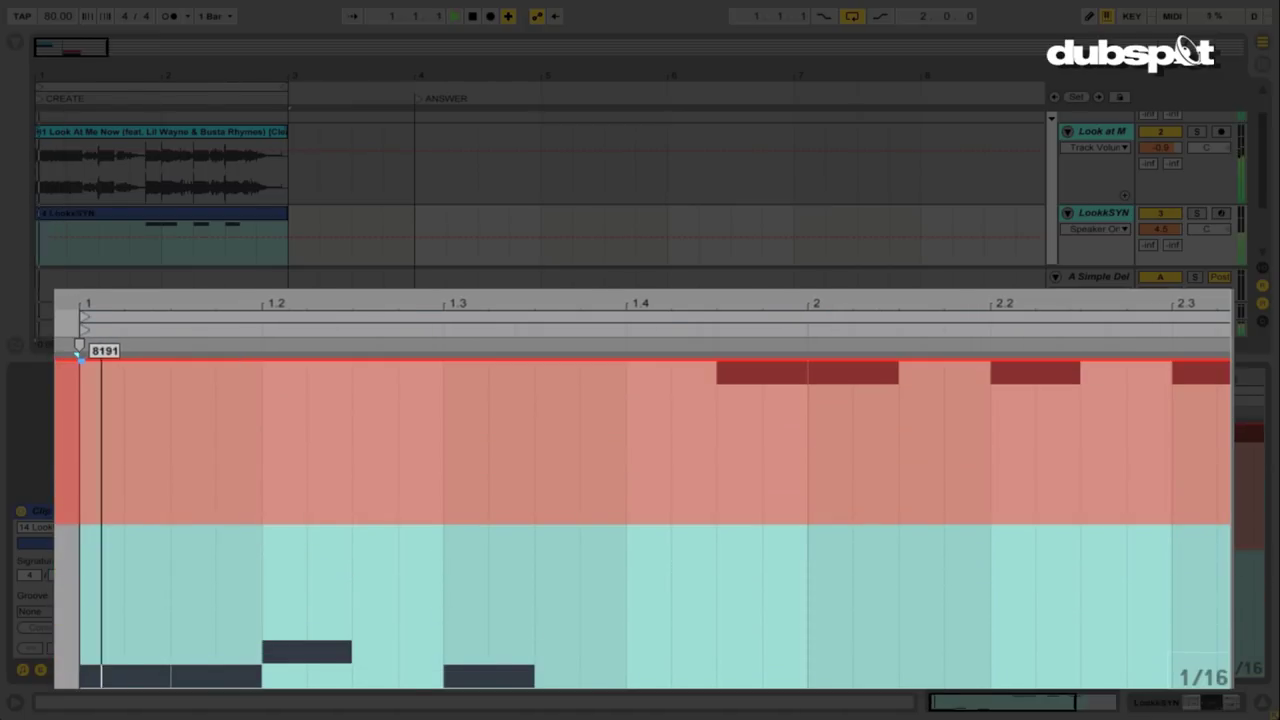
left_click(124, 400)
left_click(178, 400)
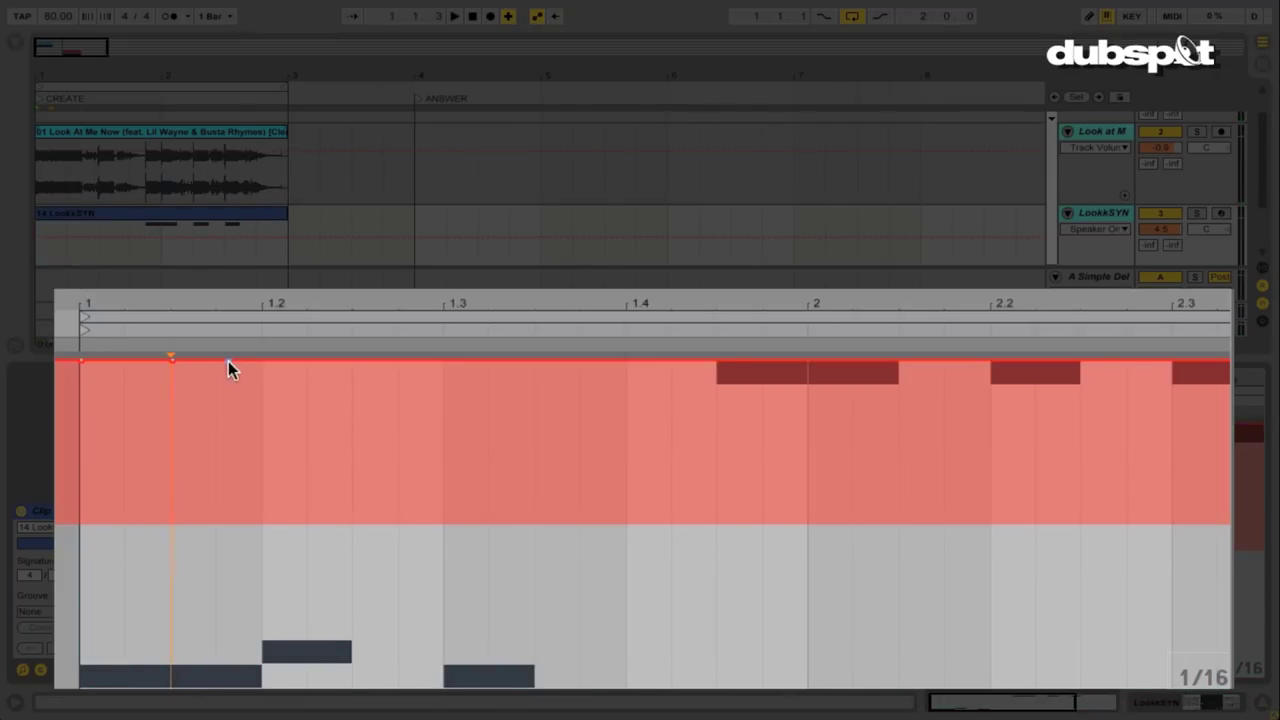
Step: Shape the bend to fall below centre at 1.2 and return to the centre line at 1.2.3, playing the loop to check
left_click_drag(254, 362, 272, 555)
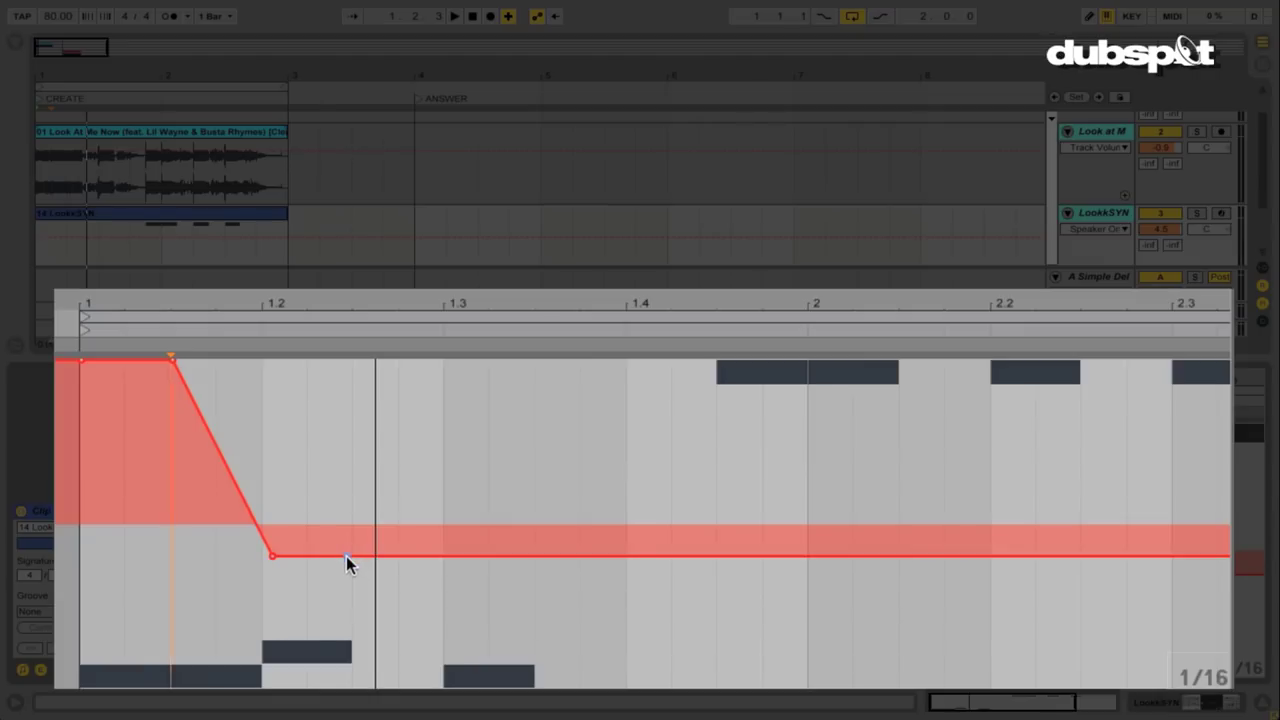
left_click_drag(273, 556, 352, 528)
key("space")
left_click(260, 331)
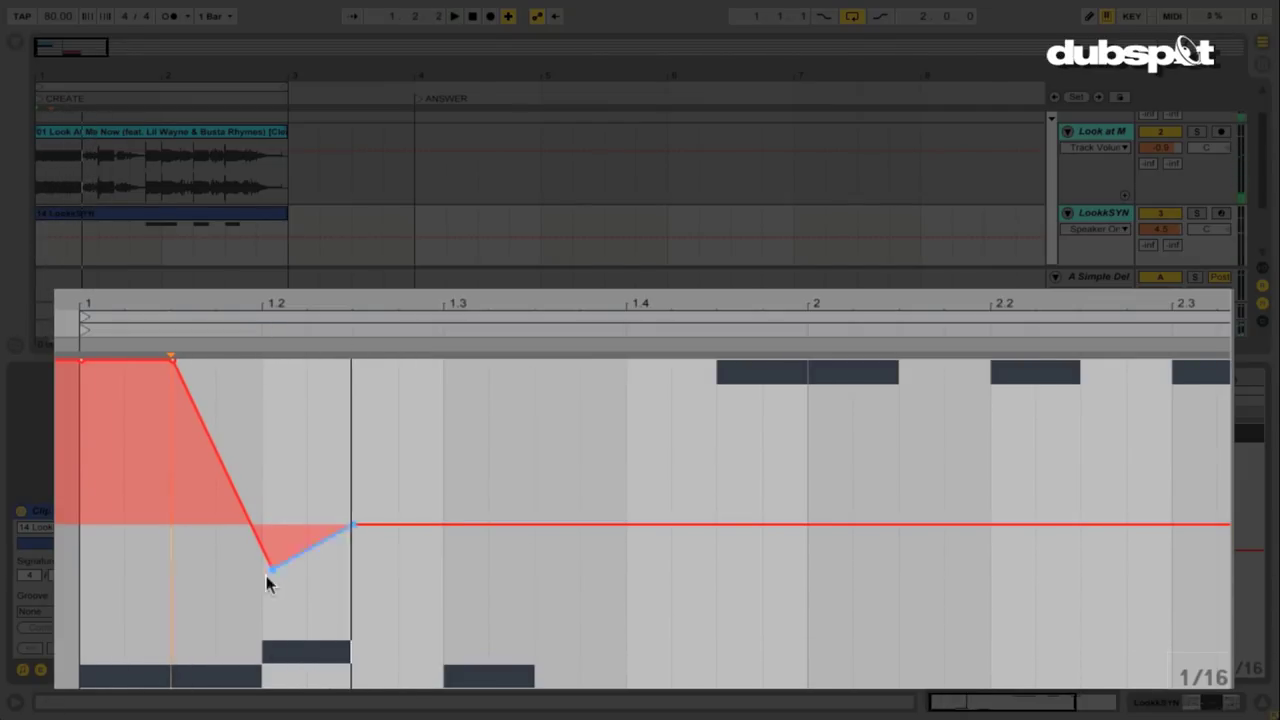
left_click(251, 332)
left_click_drag(270, 571, 269, 592)
left_click(96, 318)
Step: Add a second dip below centre at 1.3, starting just before the note and returning to the centre line around 1.3.3
left_click(431, 334)
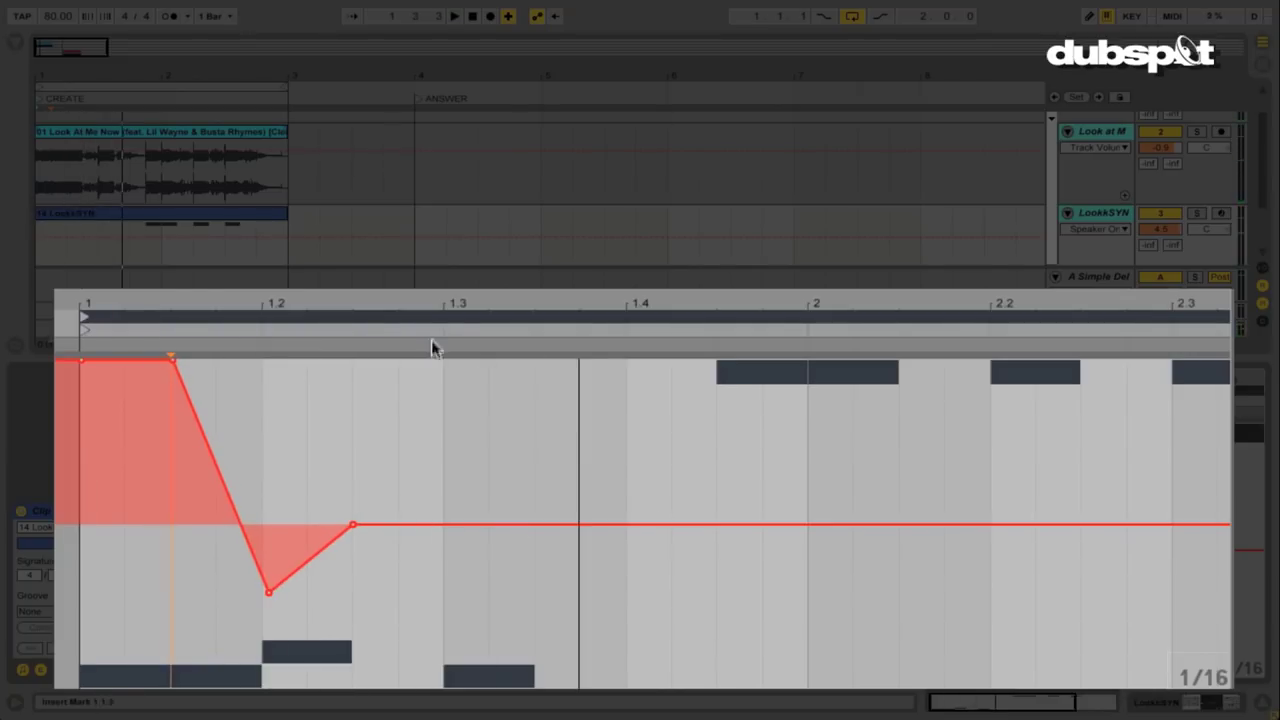
left_click(544, 524)
left_click(445, 524)
left_click(429, 525)
left_click(423, 334)
left_click_drag(445, 525, 445, 592)
left_click_drag(544, 524, 554, 525)
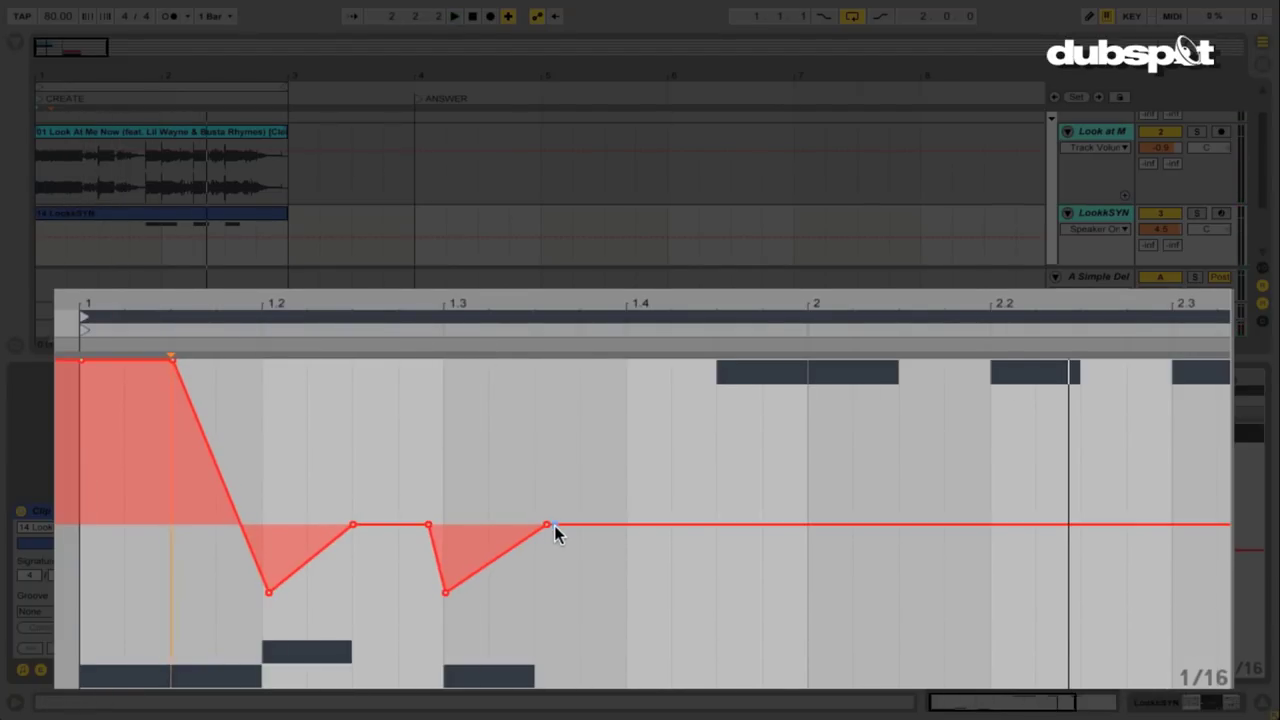
Step: Ramp the bend from centre at 1.4.3 to maximum at bar 2, then lower it through 2.1.3 and 2.2 to centre at 2.2.3
left_click(691, 331)
left_click(716, 524)
left_click_drag(808, 524, 810, 360)
left_click(810, 329)
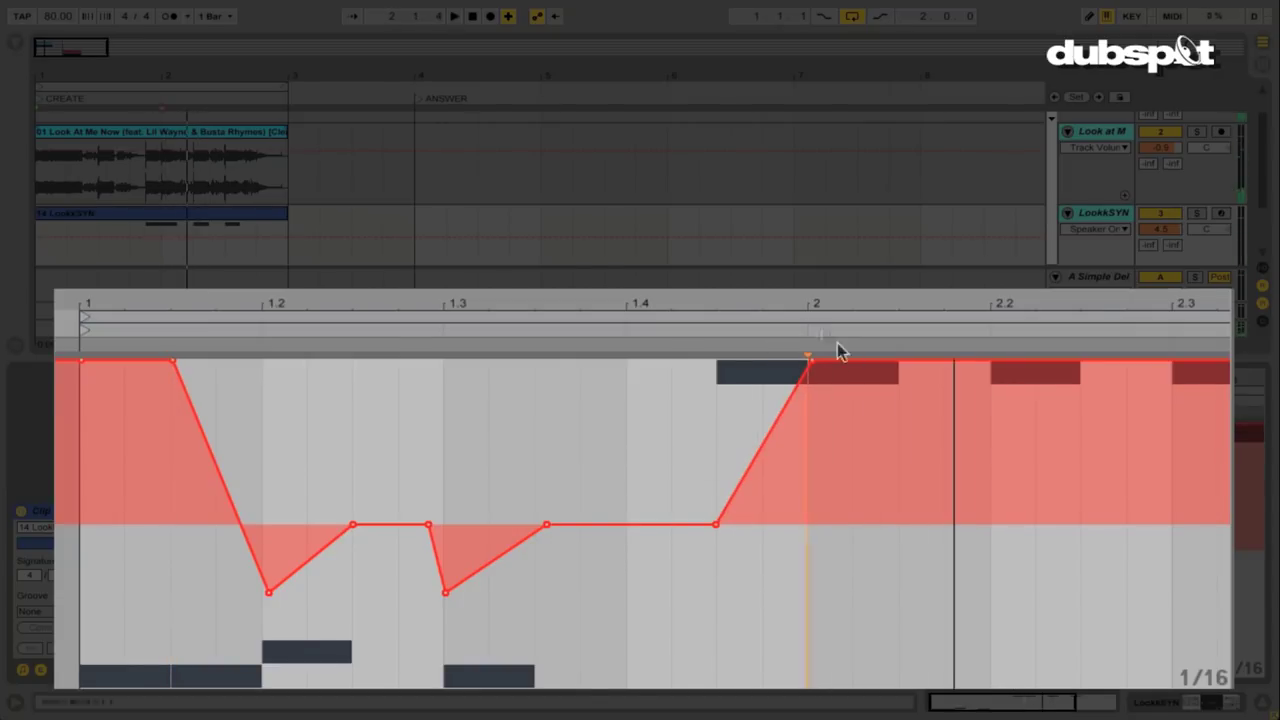
left_click_drag(913, 361, 911, 398)
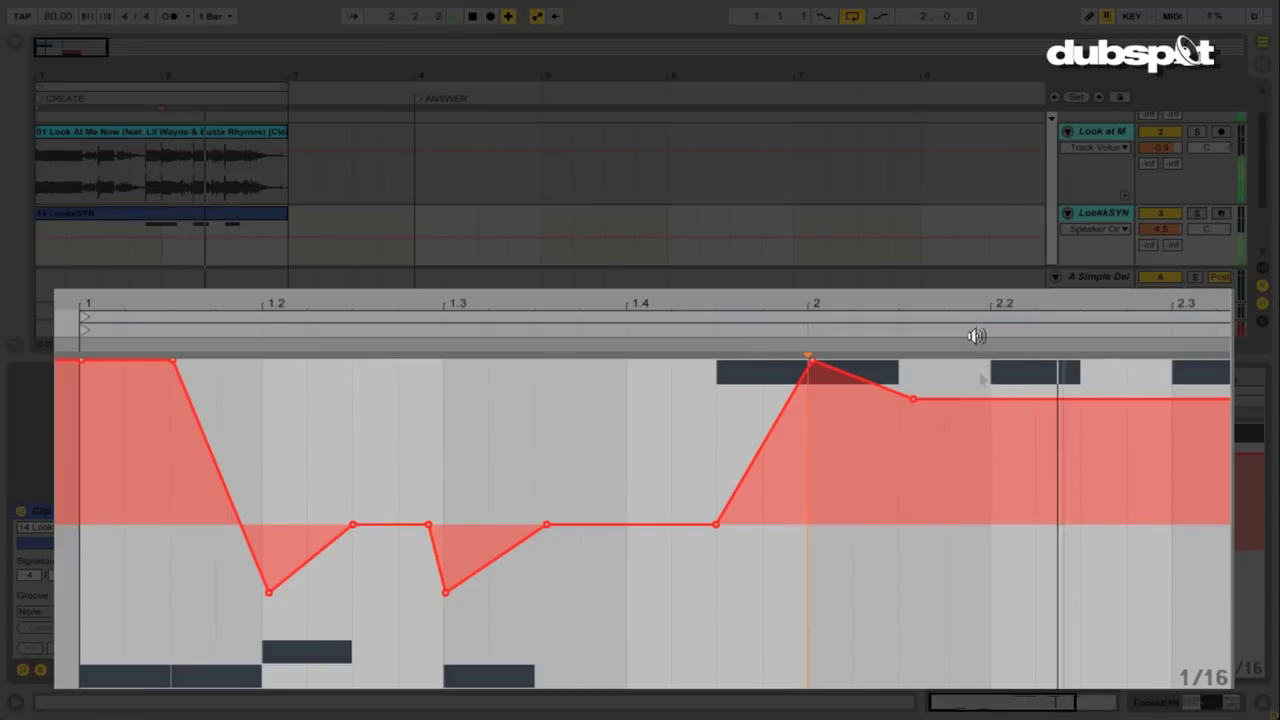
left_click_drag(993, 399, 993, 450)
left_click_drag(1079, 450, 1071, 360)
Step: Hold the bend at centre until 2.3, ramp it partway up by 2.3.3, and show the whole envelope
scroll(954, 346, "right", 3)
left_click(976, 524)
left_click(975, 334)
left_click(970, 334)
left_click(965, 333)
key("ctrl+z")
key("ctrl+z")
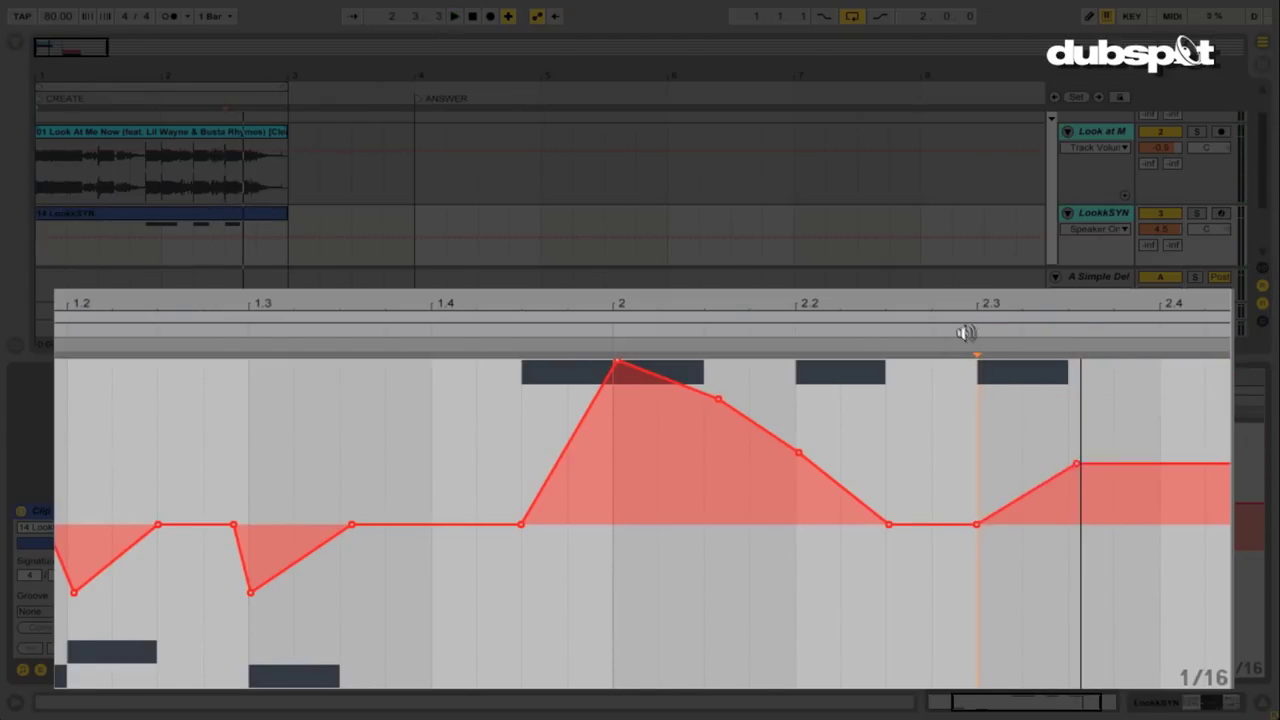
key("space")
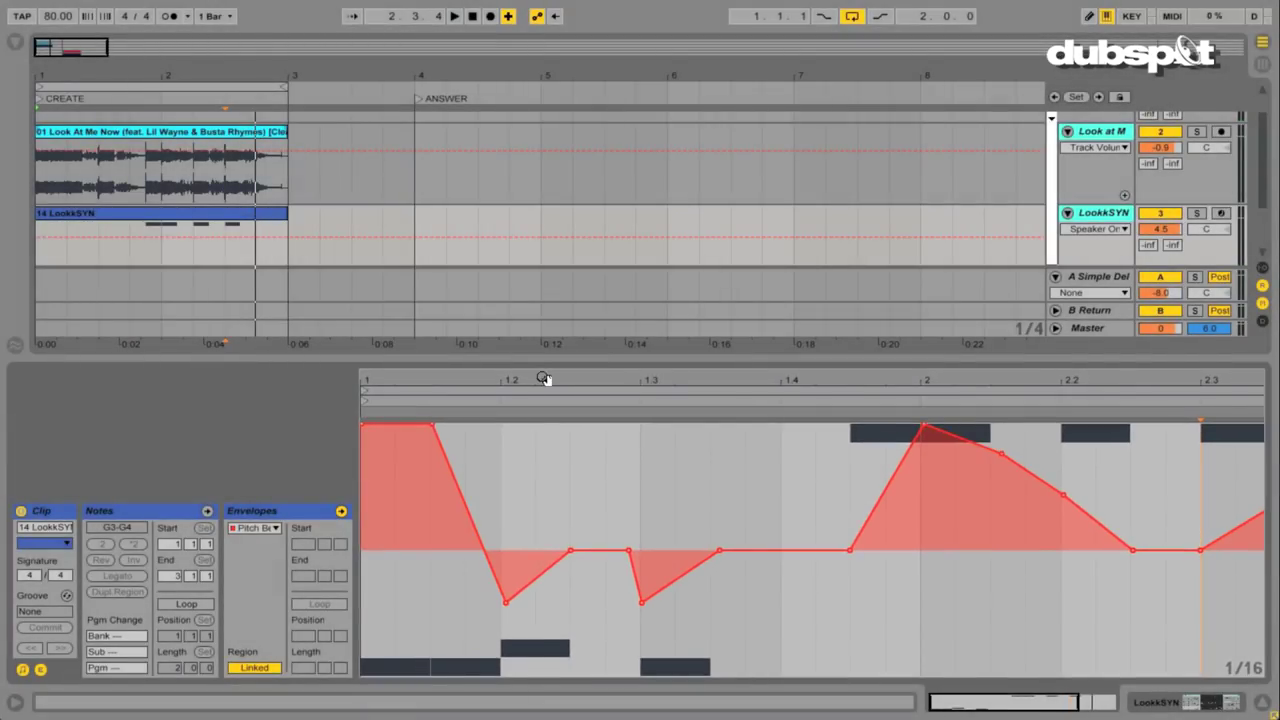
left_click_drag(542, 378, 542, 330)
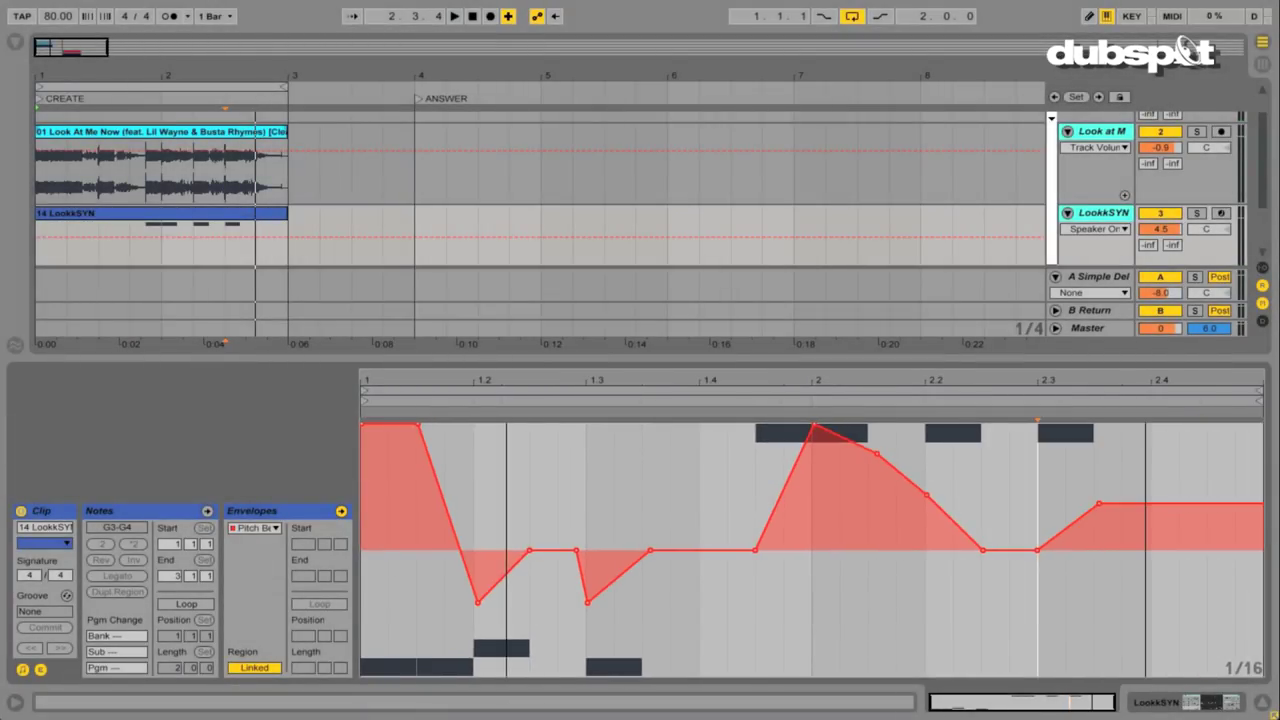
Step: Add the Reverb audio effect after Operator on the LookkSYN track
left_click(14, 42)
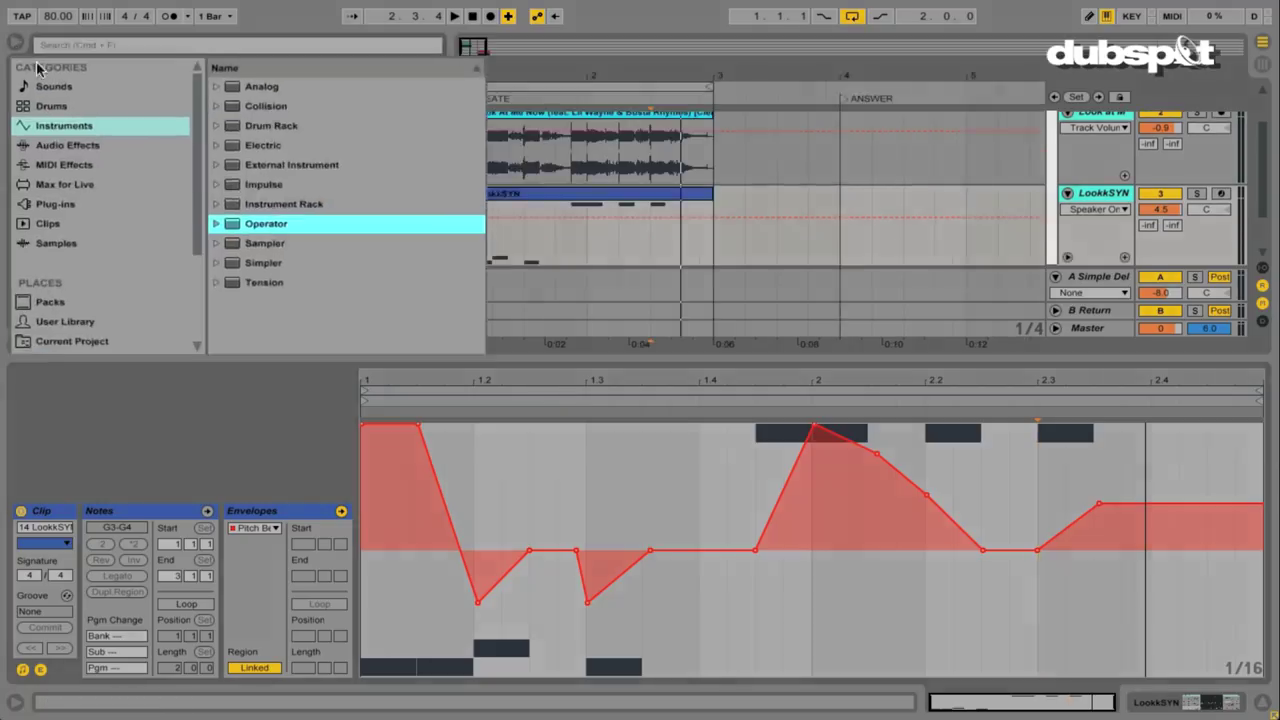
left_click(96, 172)
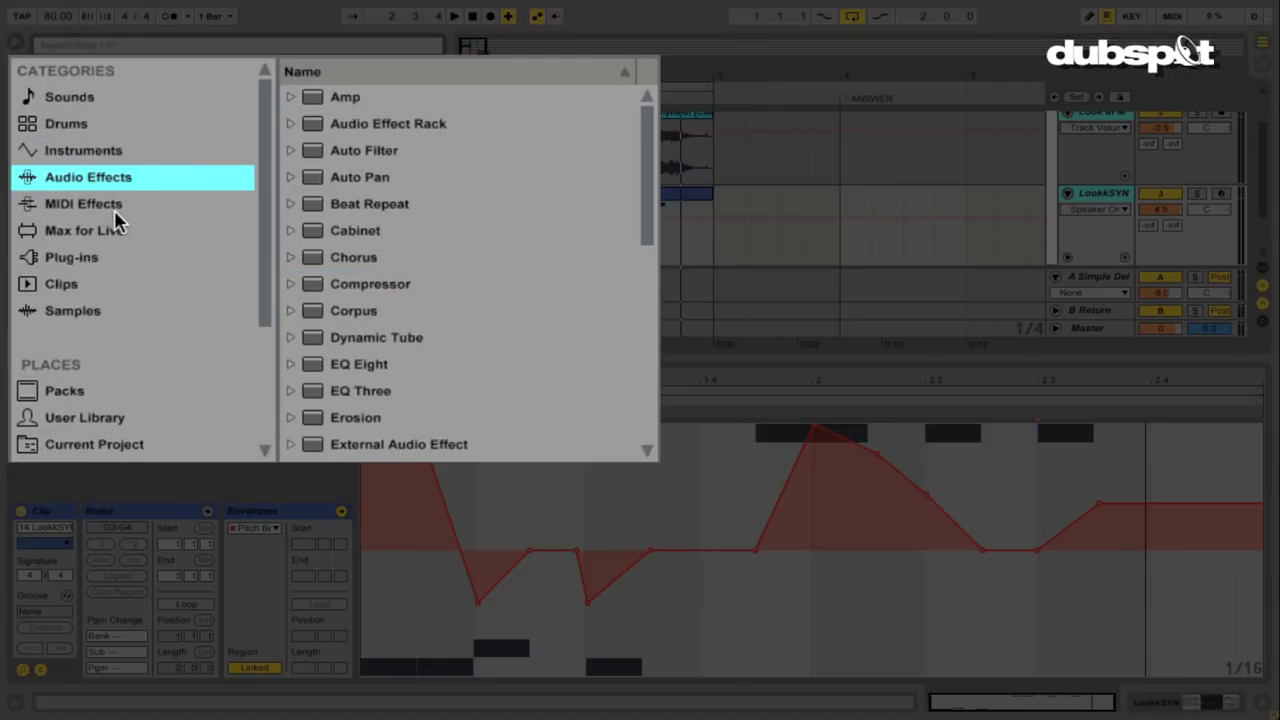
left_click(110, 200)
left_click(98, 176)
scroll(523, 373, "down", 7)
double_click(312, 312)
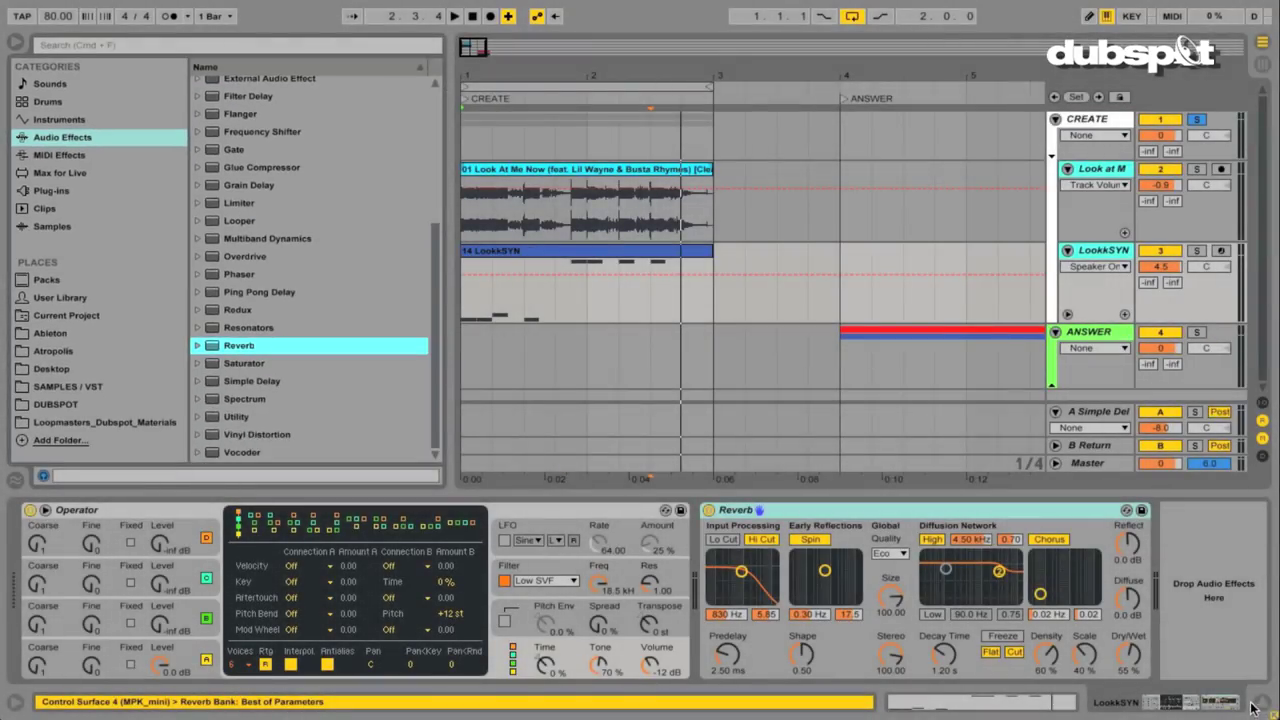
Step: Hide the device view and set the project tempo to 146 BPM
left_click(1261, 704)
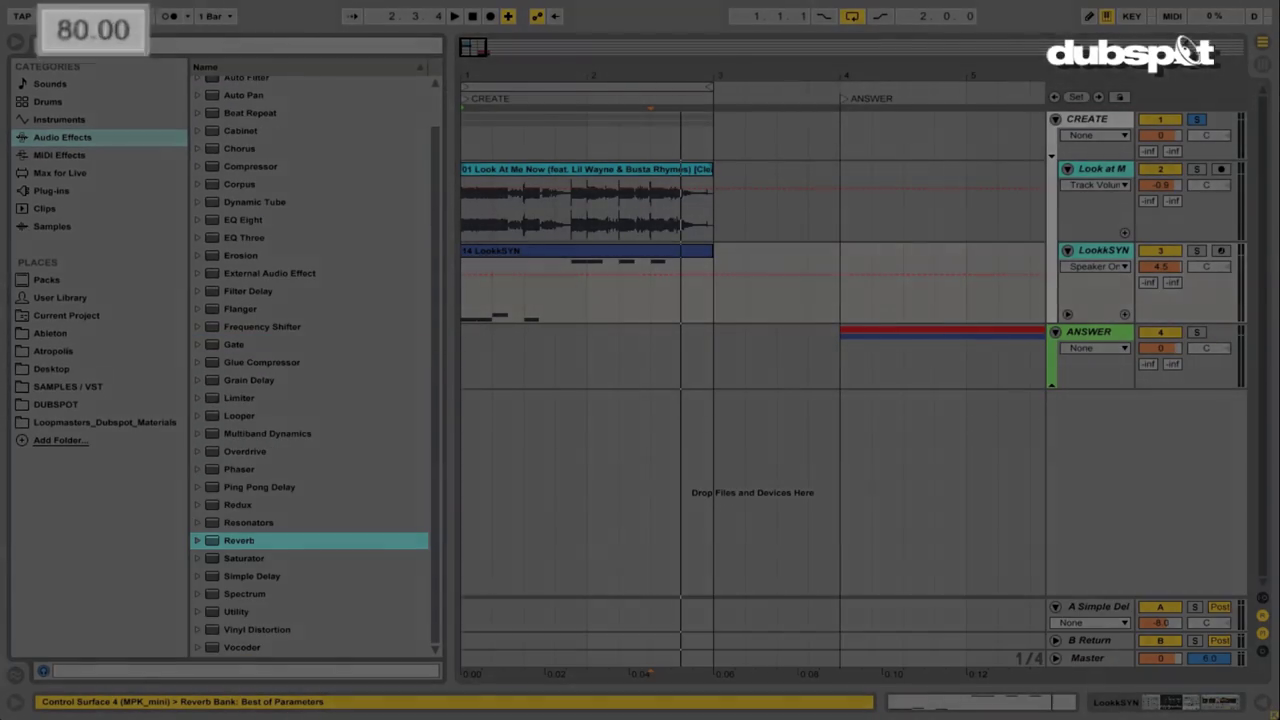
type("146")
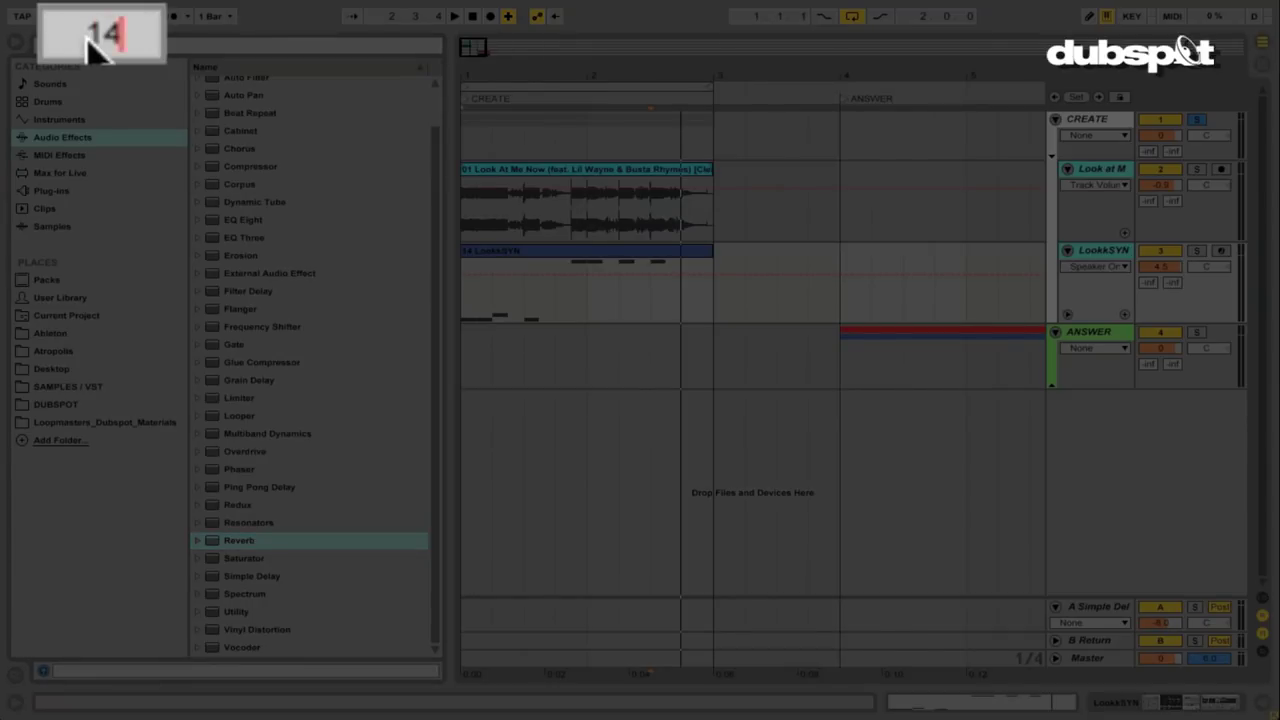
key("Return")
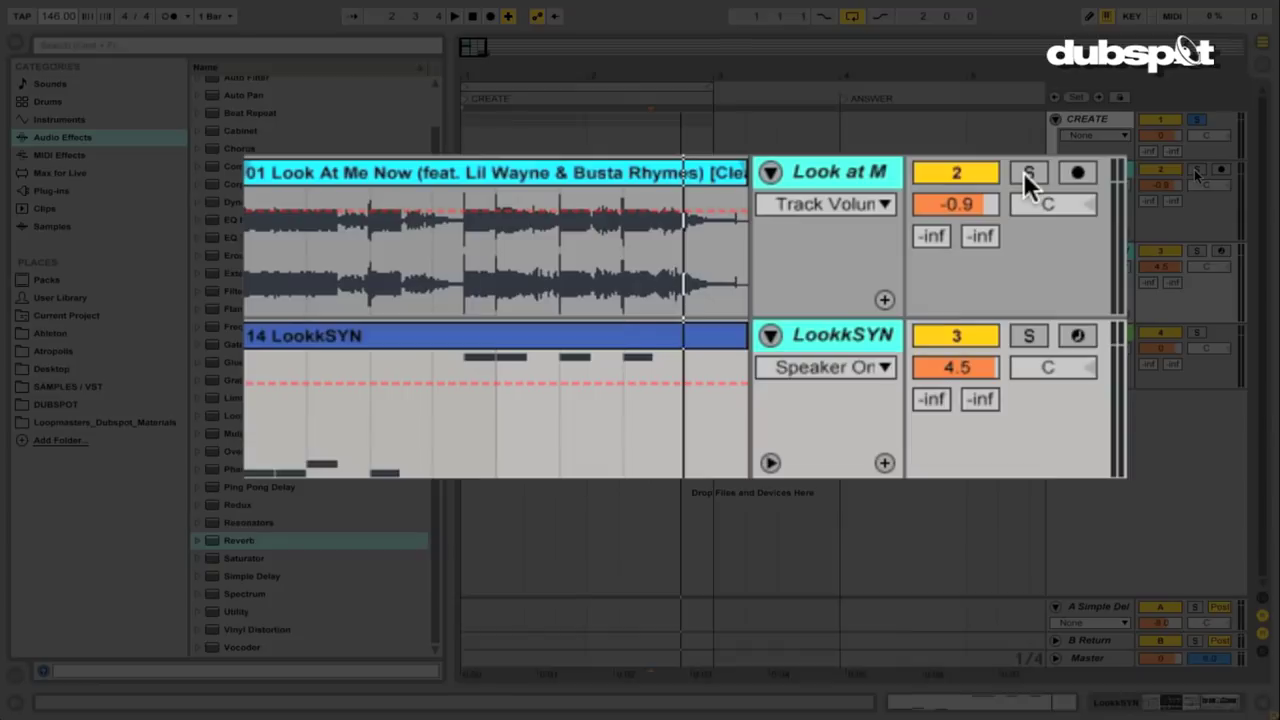
Step: Play the Look at M track soloed, then the LookkSYN track soloed, to compare the original with the recreated synth
left_click(1197, 170)
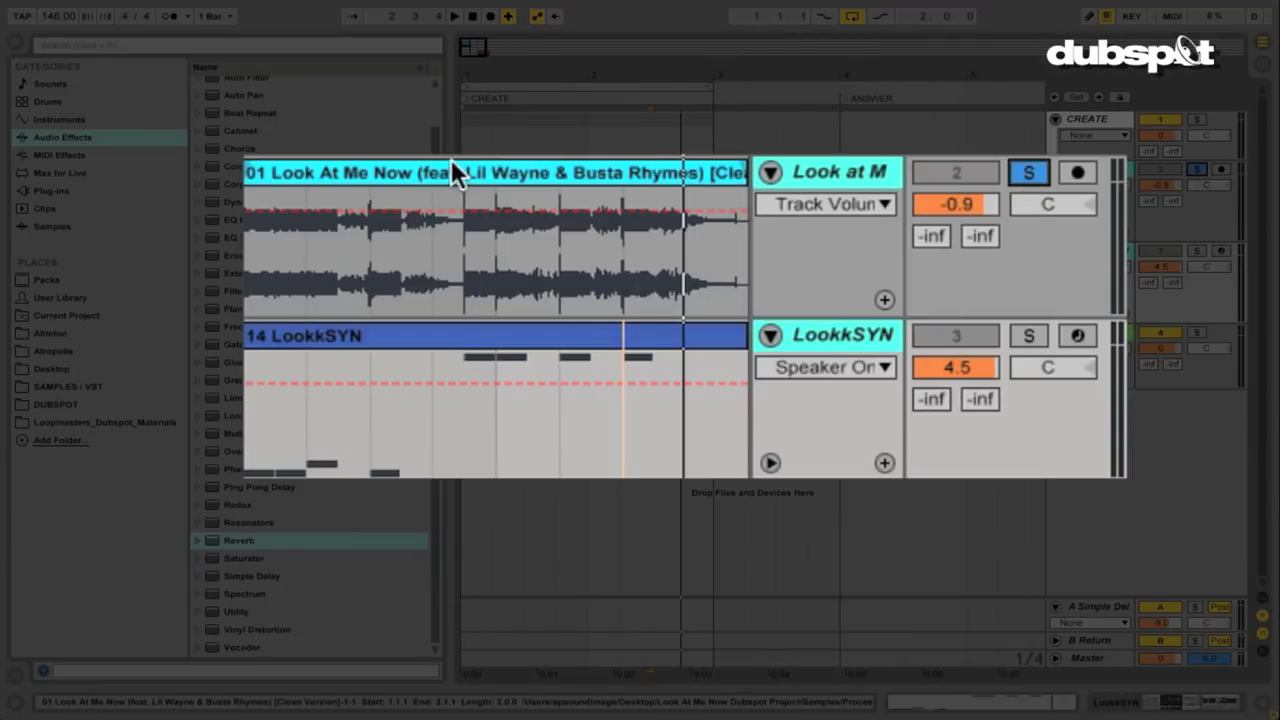
left_click(563, 166)
key("space")
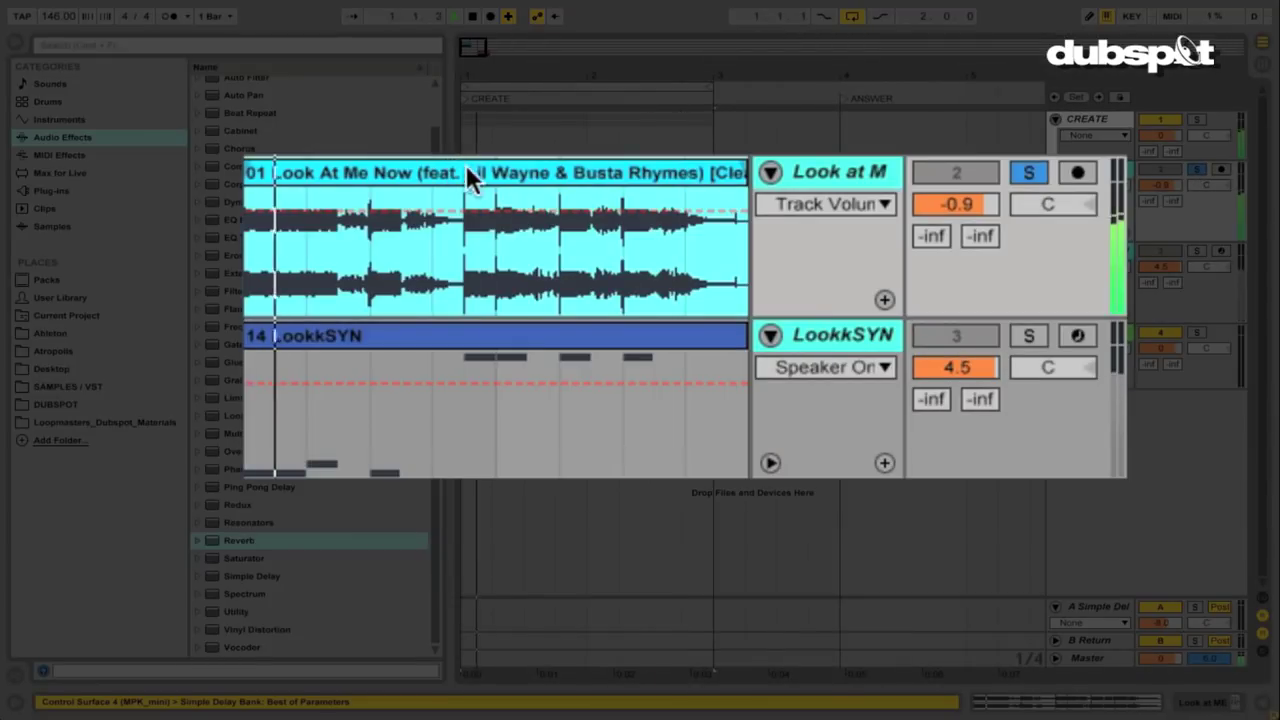
key("space")
left_click(1197, 251)
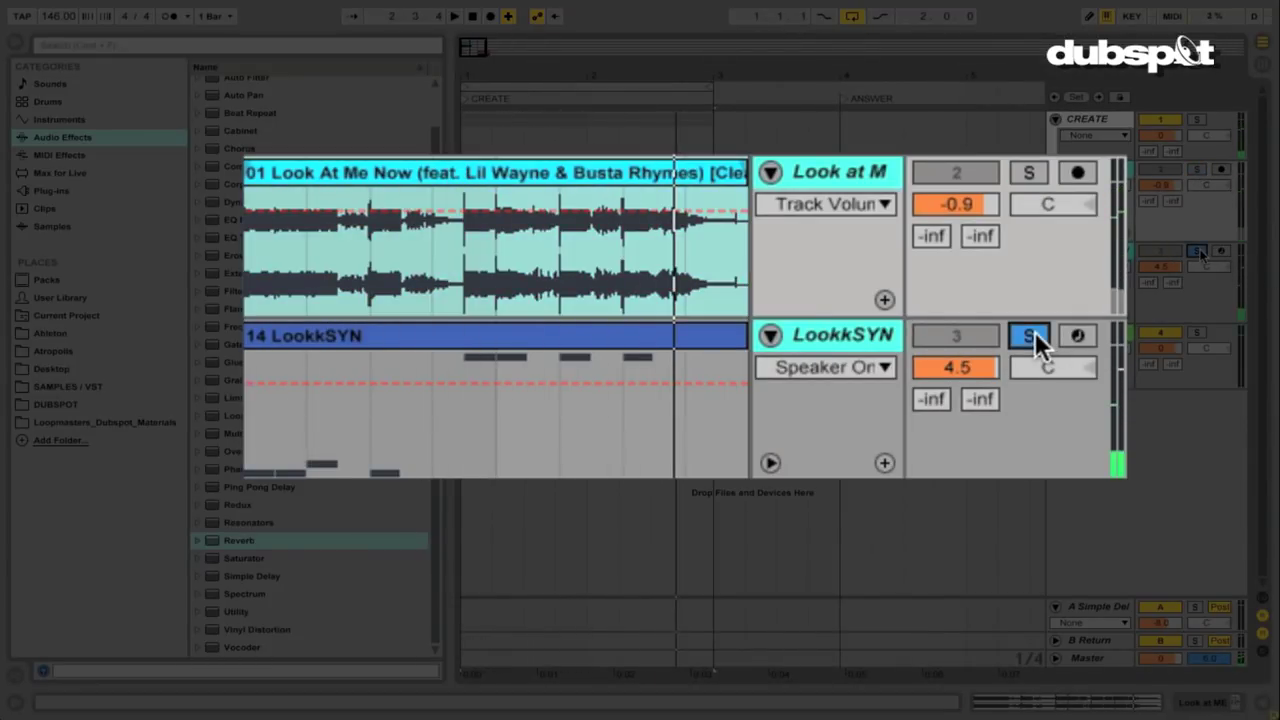
key("space")
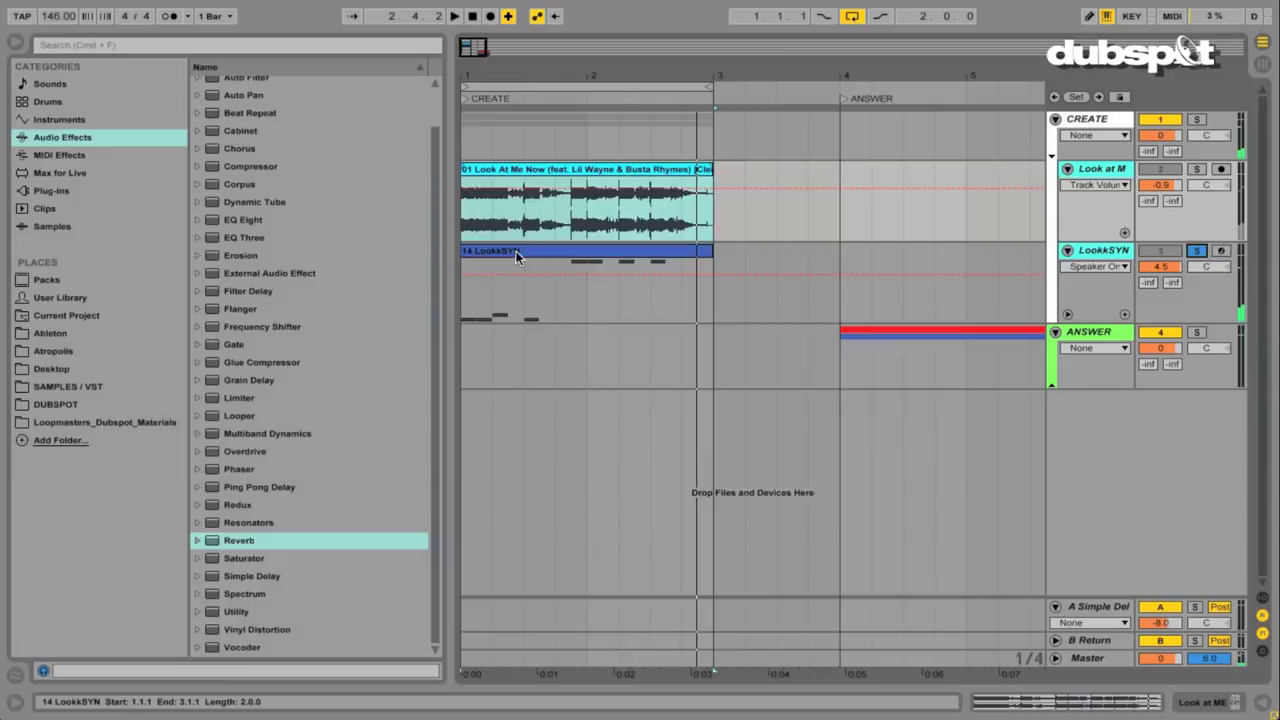
Step: Reopen the 14 LookkSYN clip's Pitch Bend envelope and bring the ANSWER section into view in the arrangement
double_click(516, 253)
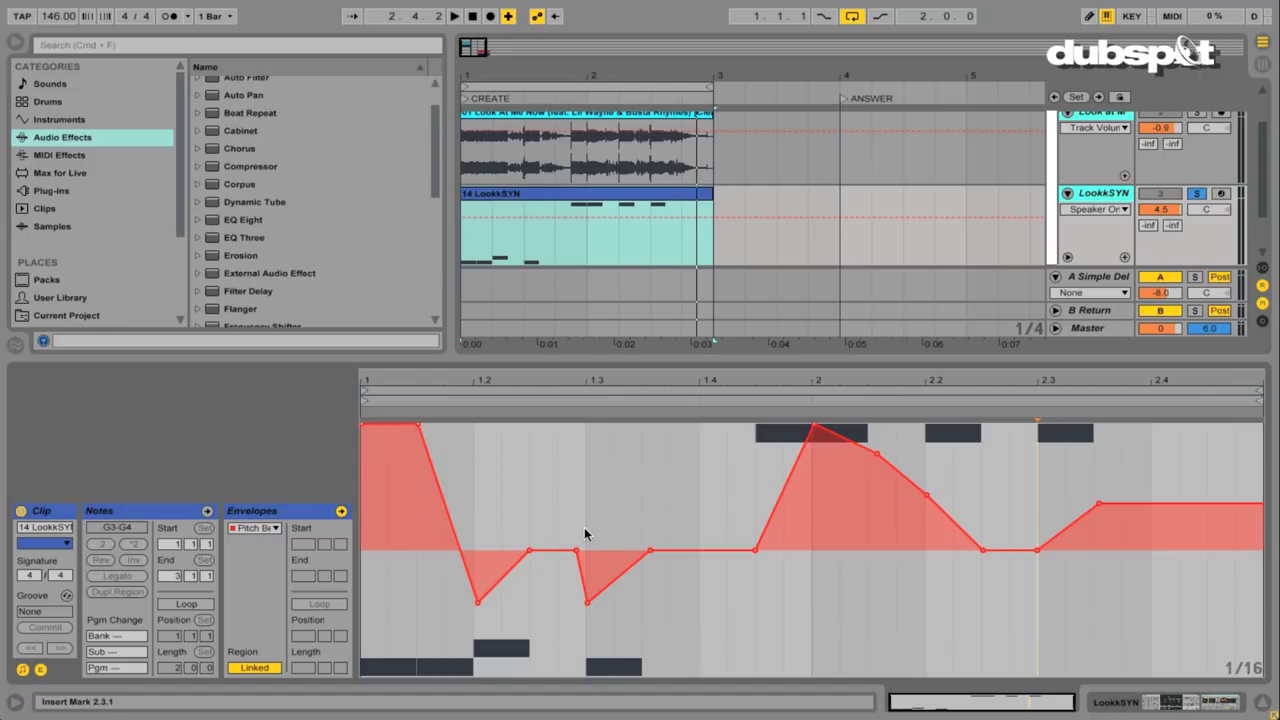
scroll(699, 224, "down", 3)
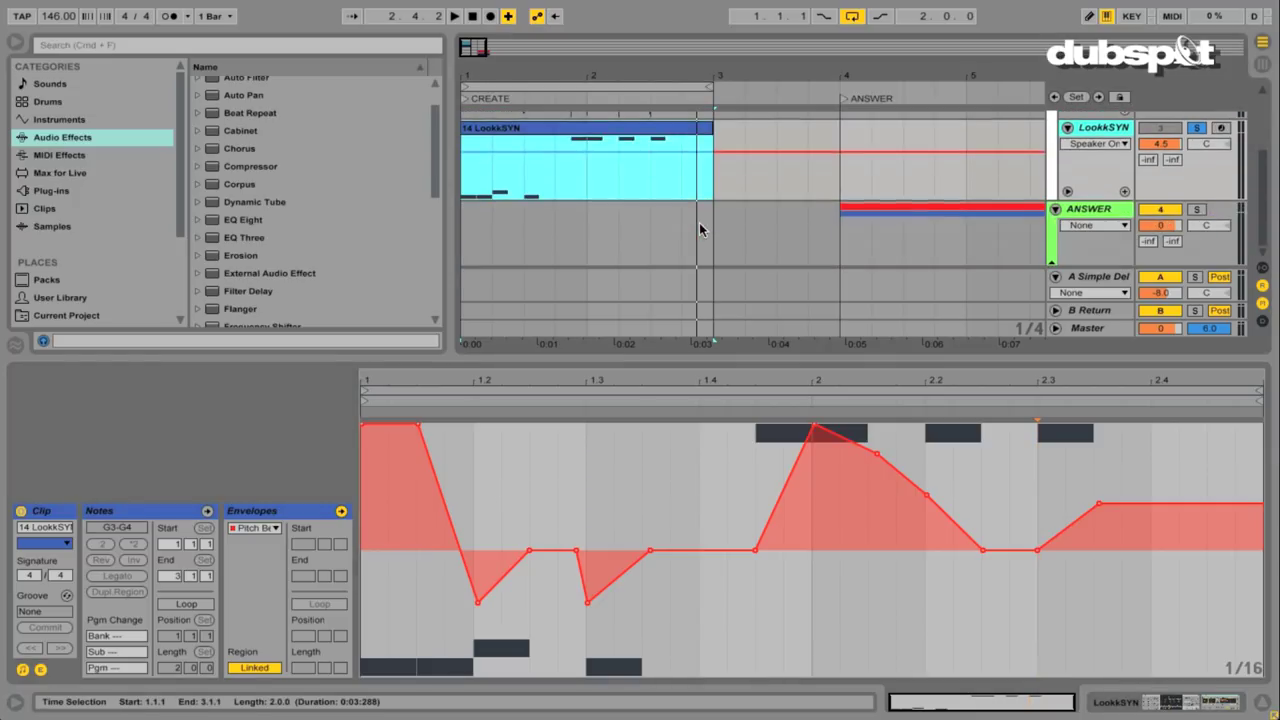
scroll(925, 214, "right", 3)
scroll(956, 200, "up", 4)
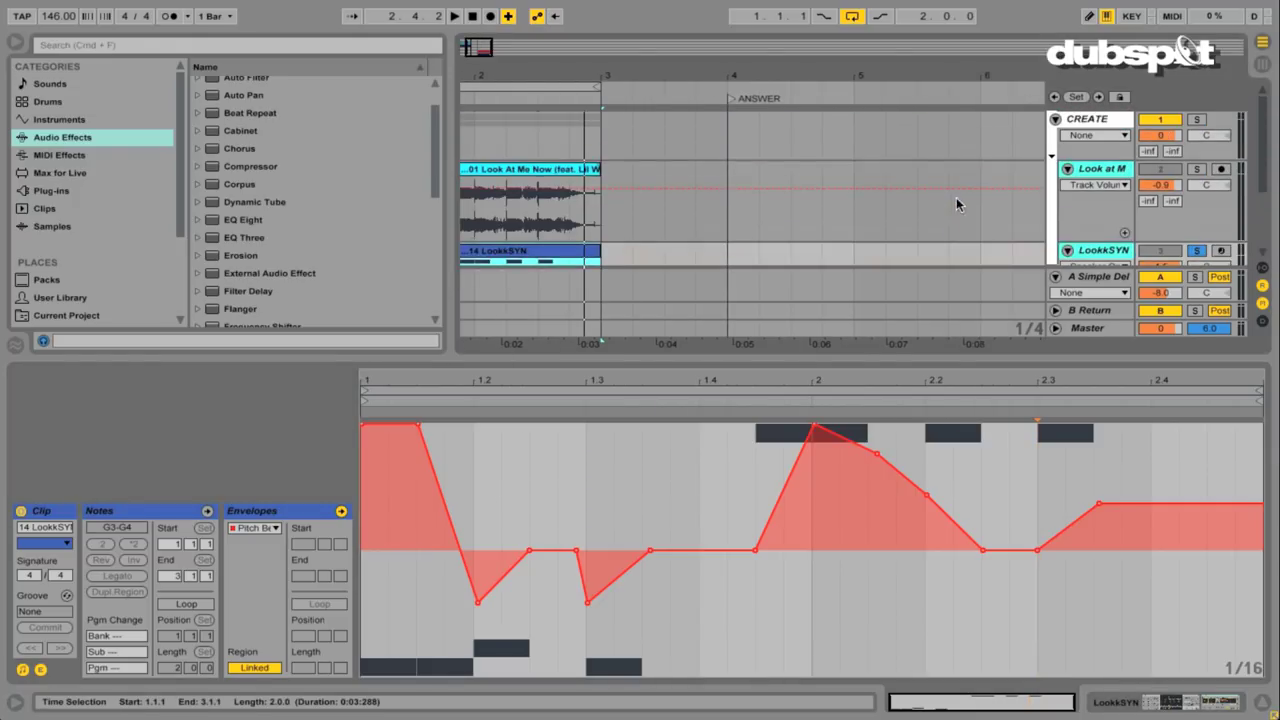
Step: Open the 14 LookkSYN clip in the ANSWER group and enlarge the arrangement area with the browser hidden
left_click(1051, 157)
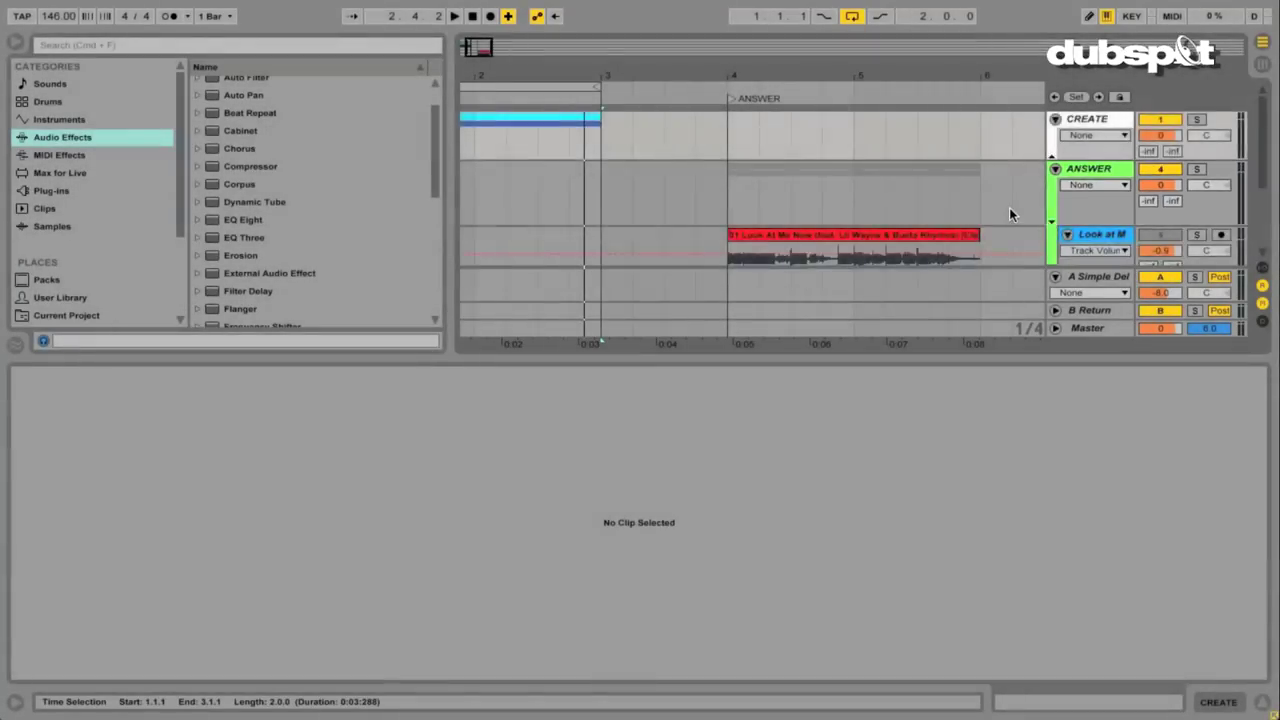
left_click(879, 177)
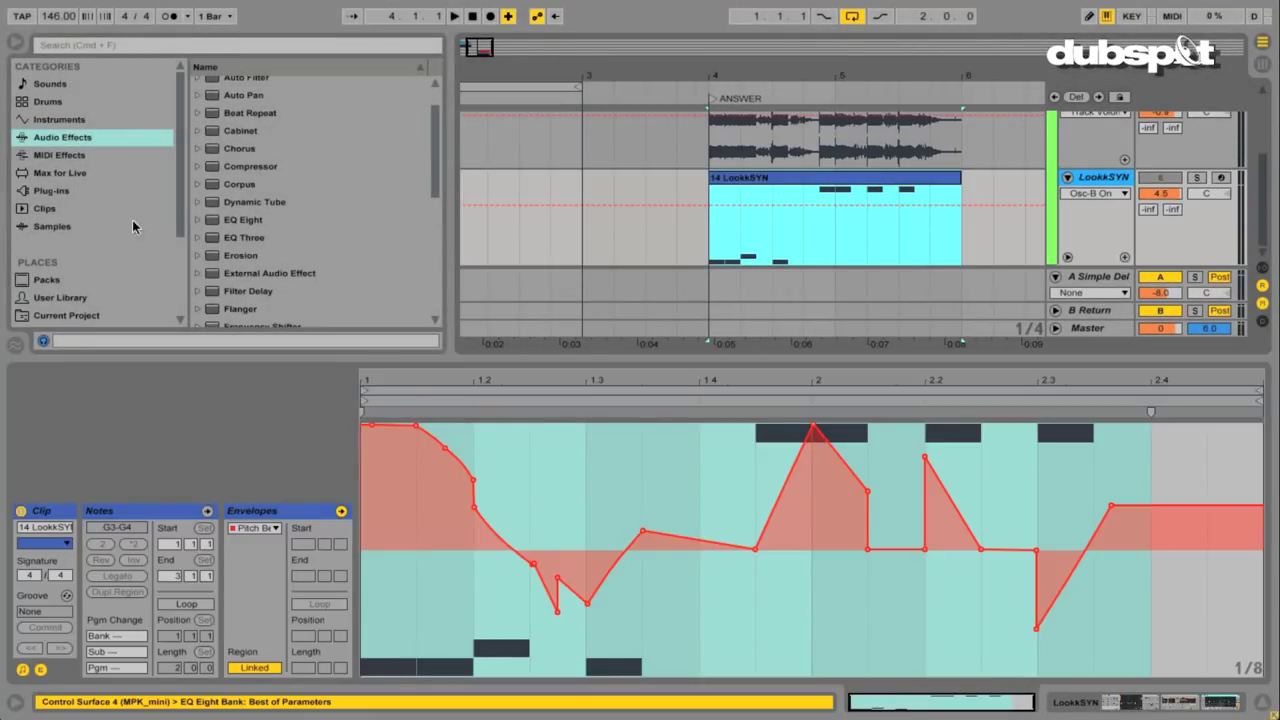
left_click(10, 42)
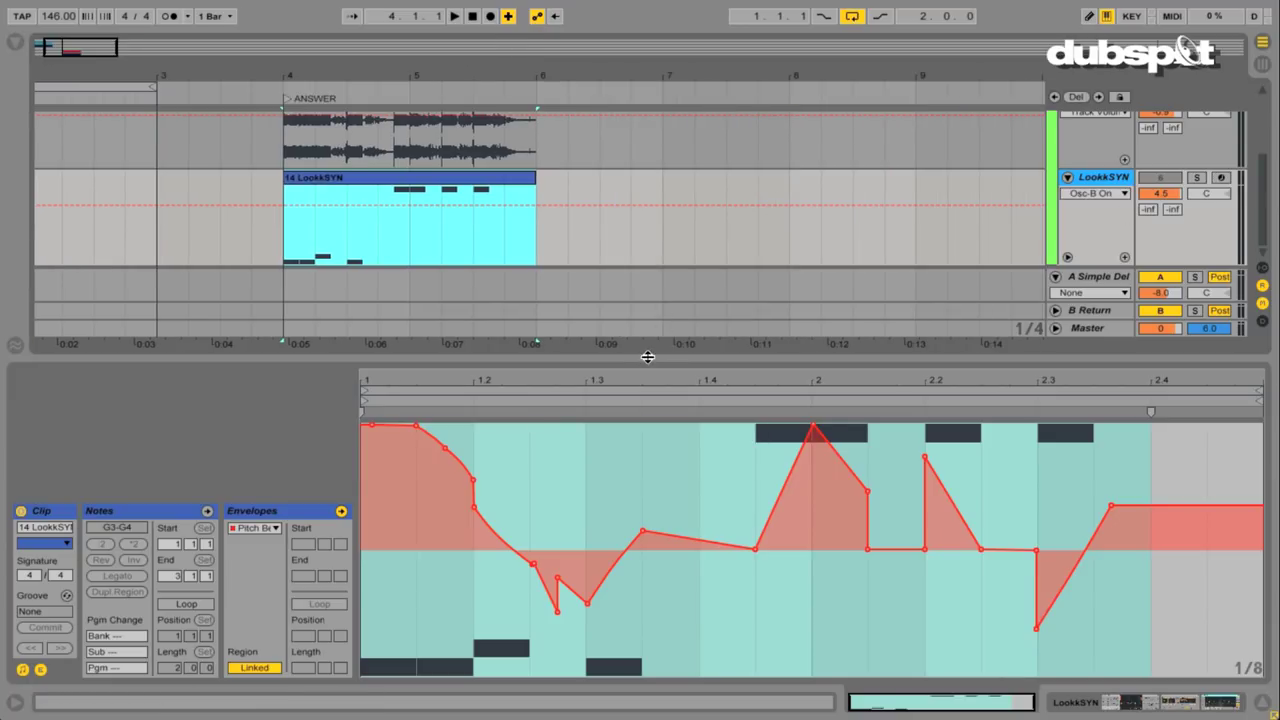
left_click_drag(648, 357, 648, 407)
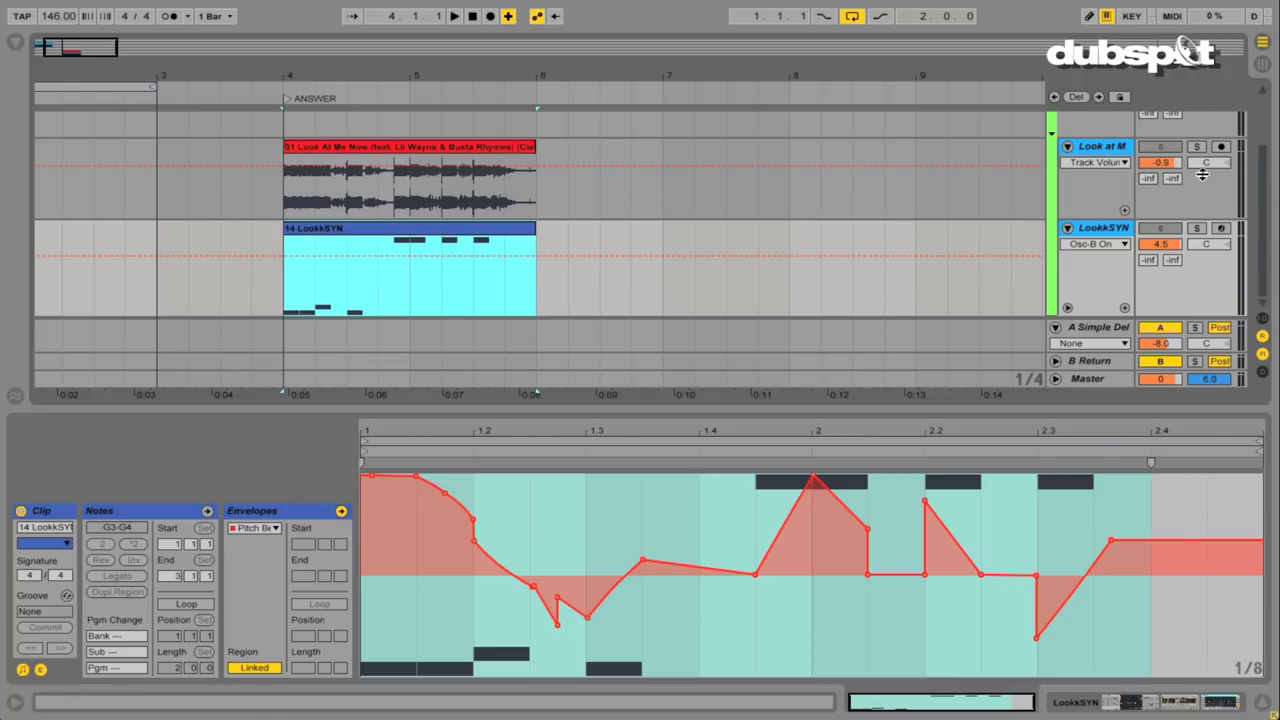
Step: Switch the solo to the ANSWER group's tracks and play Look at M soloed, then LookkSYN soloed, to compare the two
scroll(1183, 180, "up", 3)
left_click(1194, 170)
scroll(1091, 195, "down", 3)
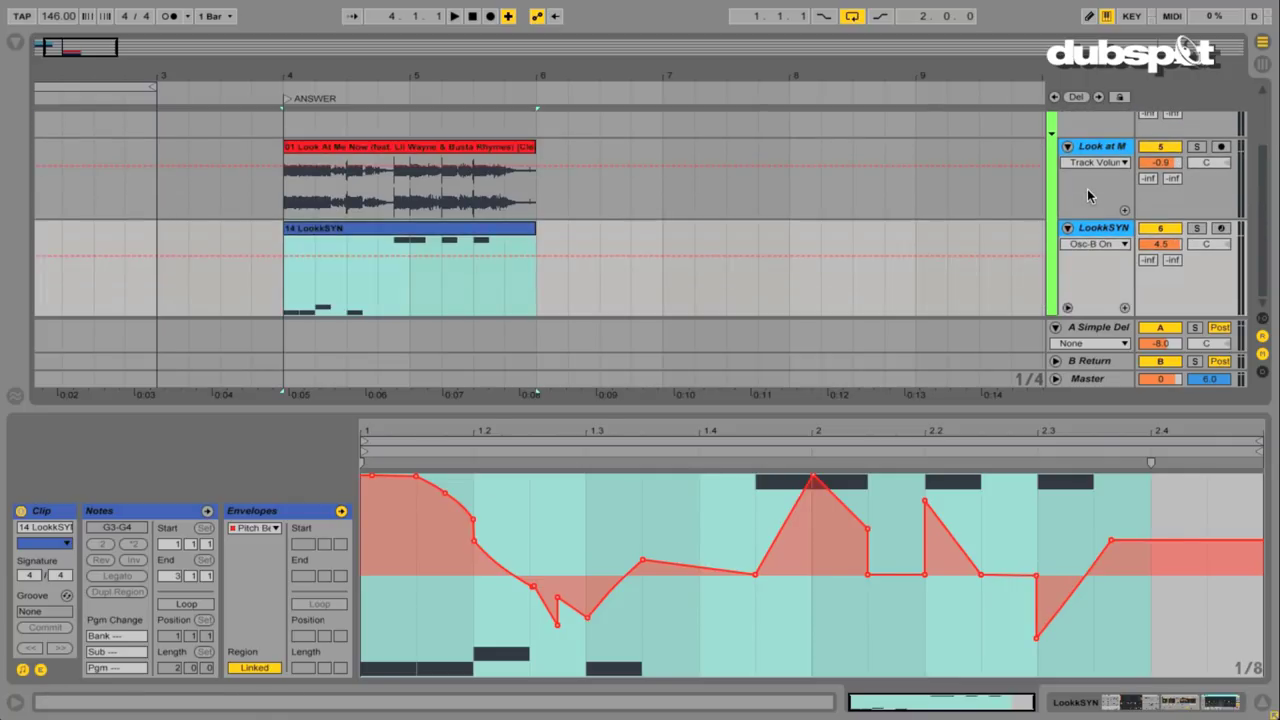
left_click(1124, 150)
left_click(1198, 148)
key("space")
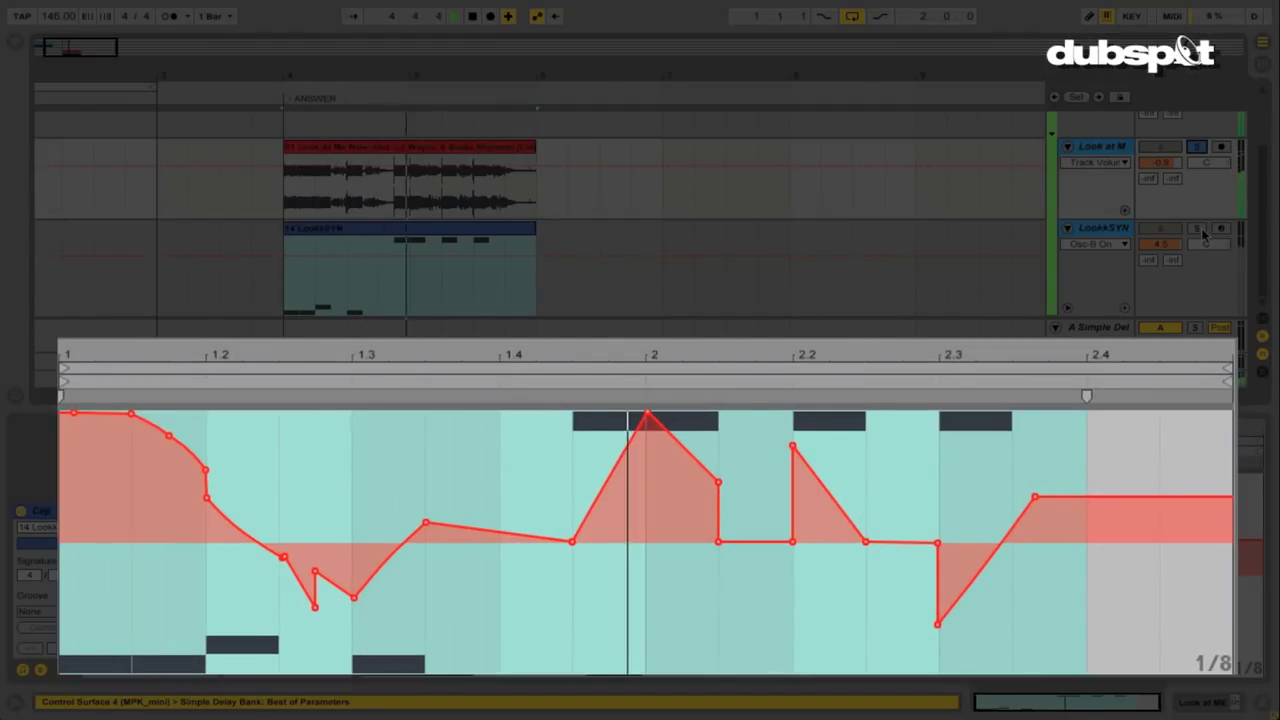
left_click(1201, 231)
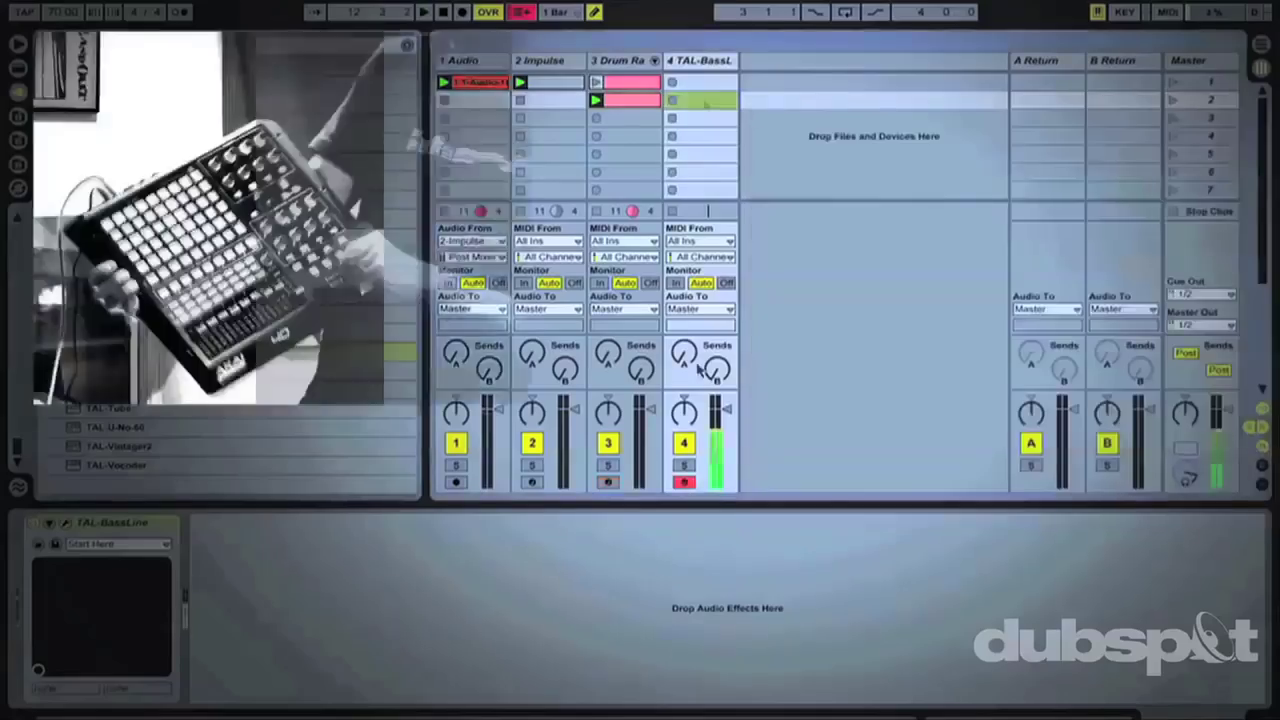
double_click(705, 101)
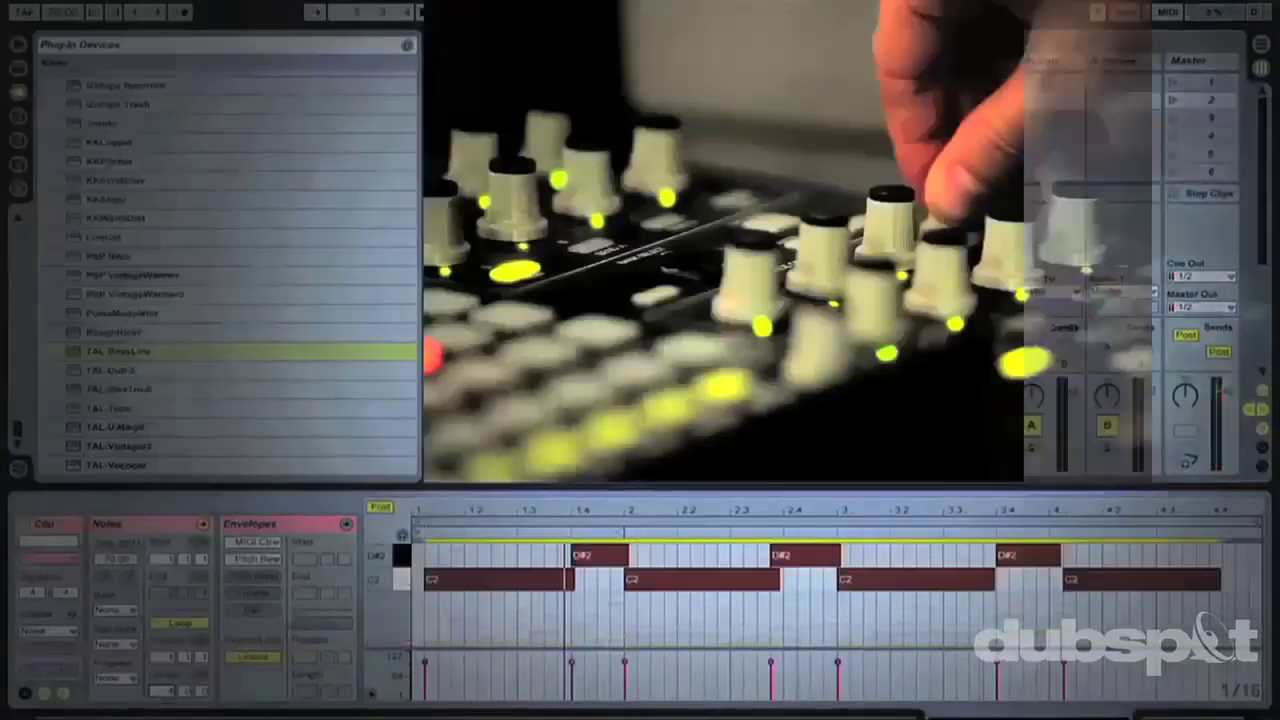